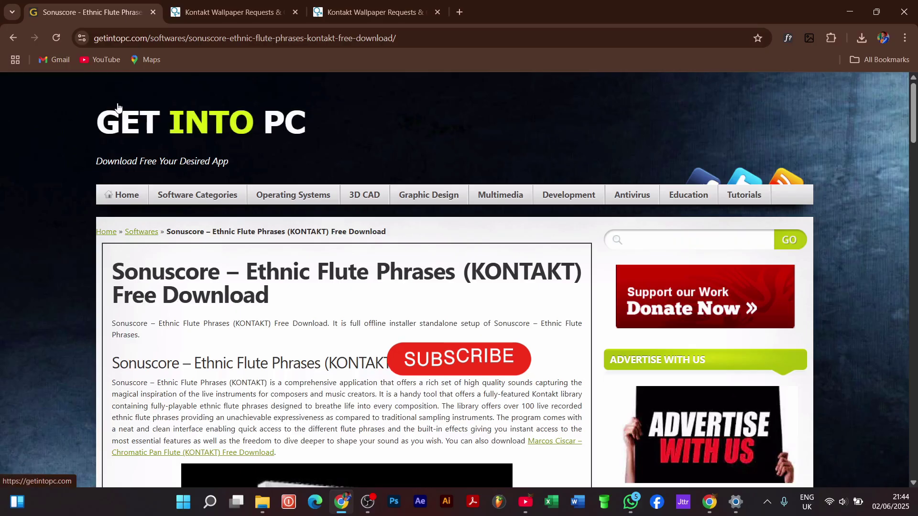
Scroll the Ethnic Flute Phrases article to Free Download, then switch to the Kontakt Libraries folder window.
{"action": "scroll", "coordinate": [118, 106], "scroll_direction": "down", "scroll_amount": 1}
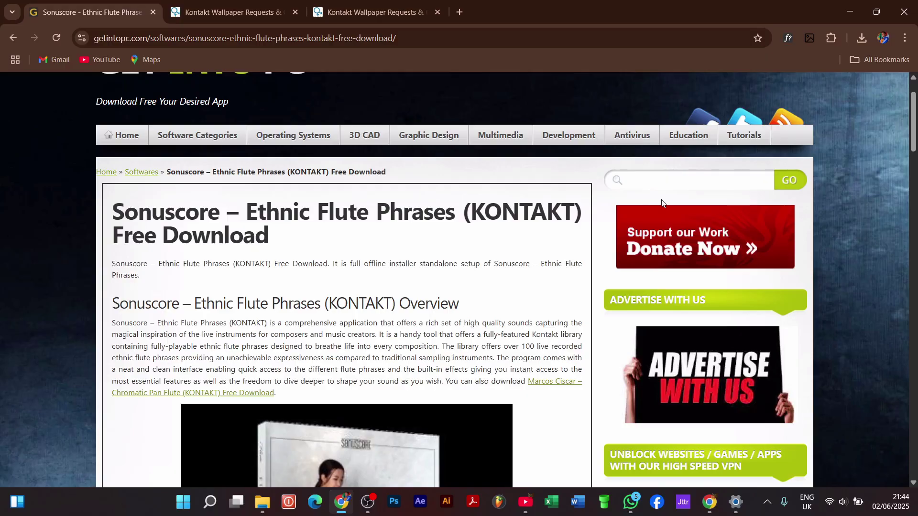
{"action": "scroll", "coordinate": [487, 305], "scroll_direction": "down", "scroll_amount": 6}
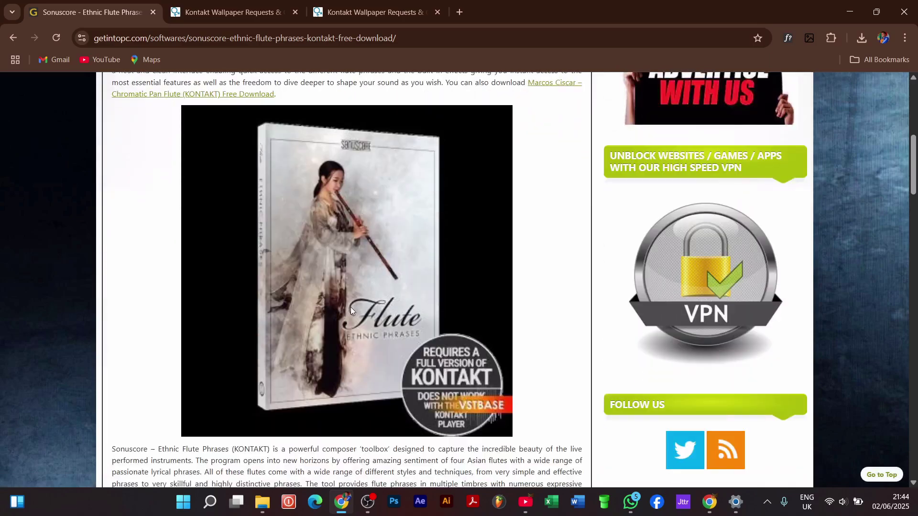
{"action": "scroll", "coordinate": [342, 297], "scroll_direction": "down", "scroll_amount": 20}
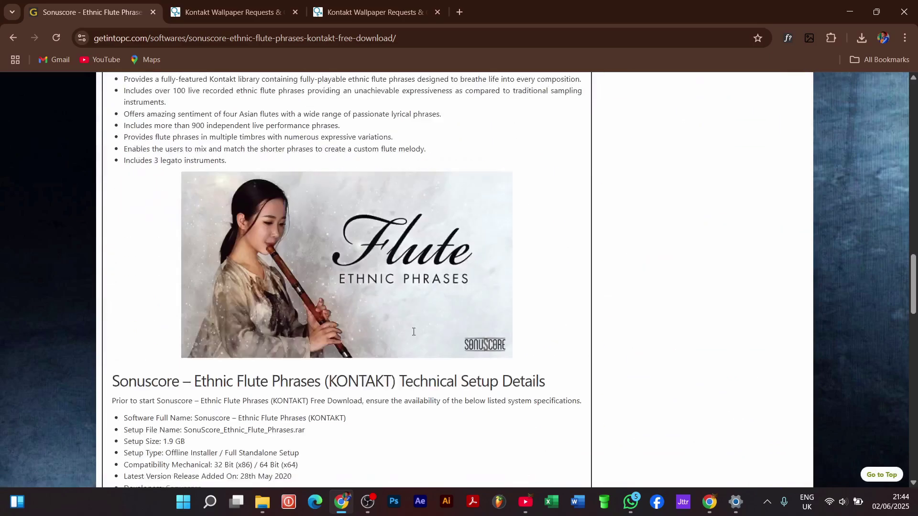
{"action": "scroll", "coordinate": [414, 332], "scroll_direction": "down", "scroll_amount": 8}
{"action": "scroll", "coordinate": [281, 207], "scroll_direction": "up", "scroll_amount": 4}
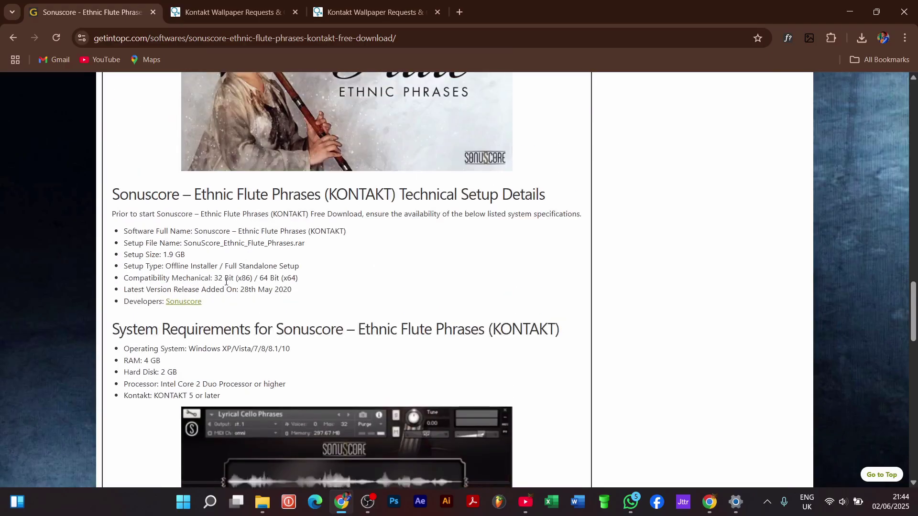
{"action": "scroll", "coordinate": [152, 271], "scroll_direction": "down", "scroll_amount": 10}
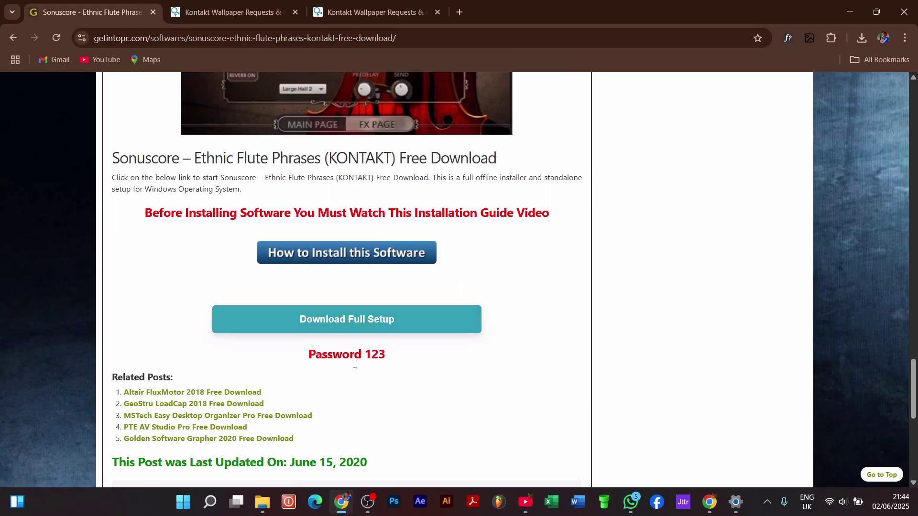
{"action": "left_click", "coordinate": [264, 511]}
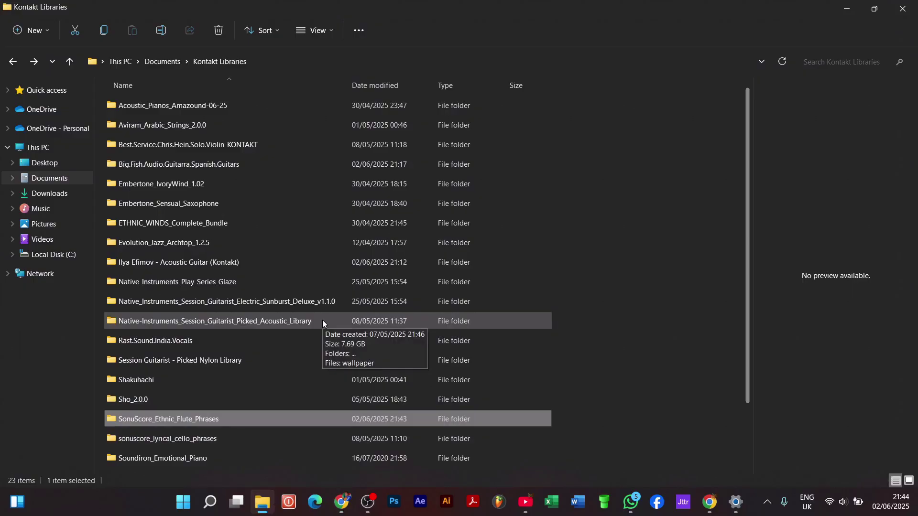
{"action": "scroll", "coordinate": [239, 424], "scroll_direction": "down", "scroll_amount": 2}
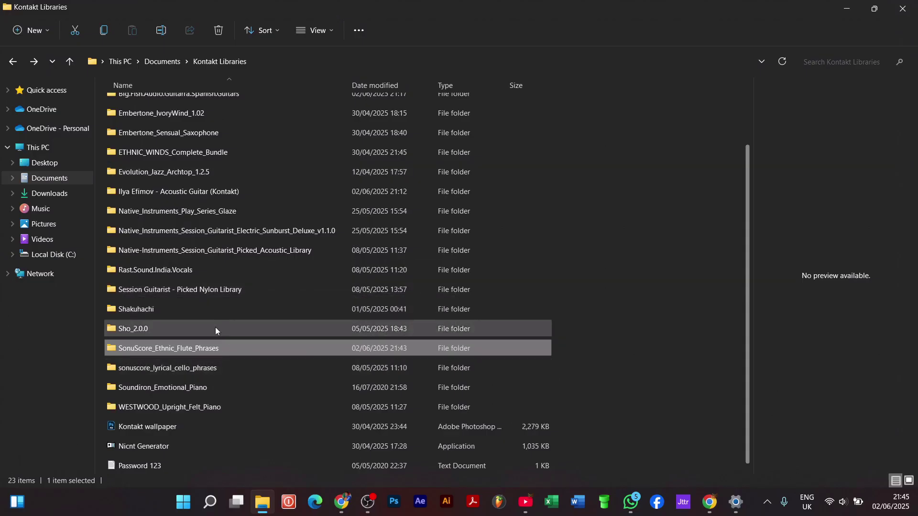
{"action": "mouse_move", "coordinate": [215, 333]}
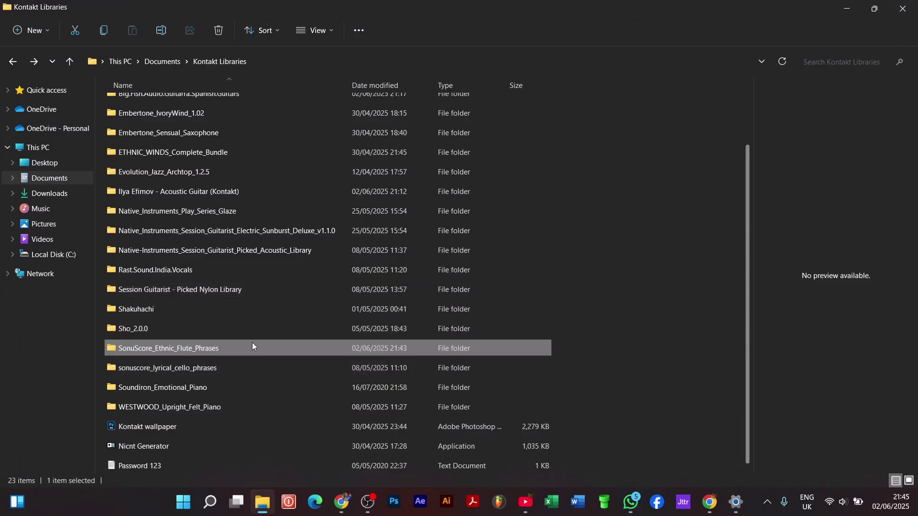
{"action": "mouse_move", "coordinate": [253, 345]}
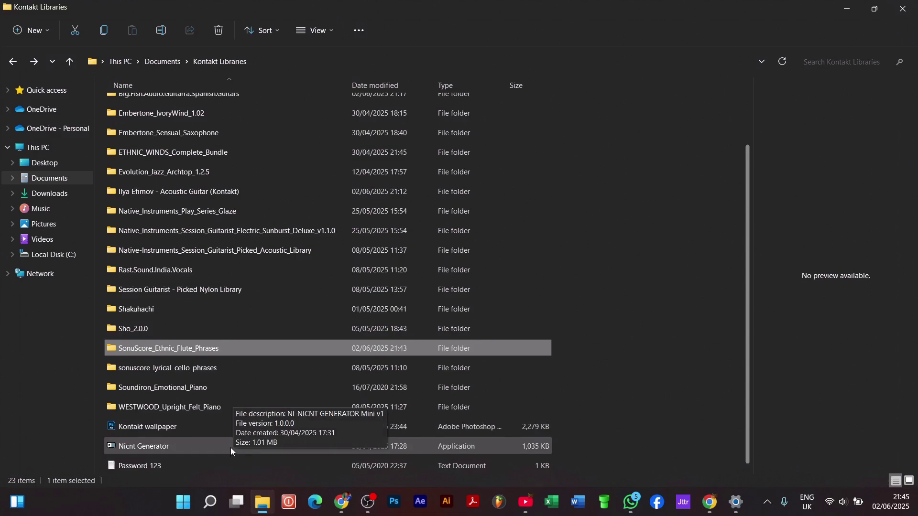
Launch the NICNT File Generator with manual SNPID check enabled, and copy the flute folder's name.
{"action": "double_click", "coordinate": [231, 448]}
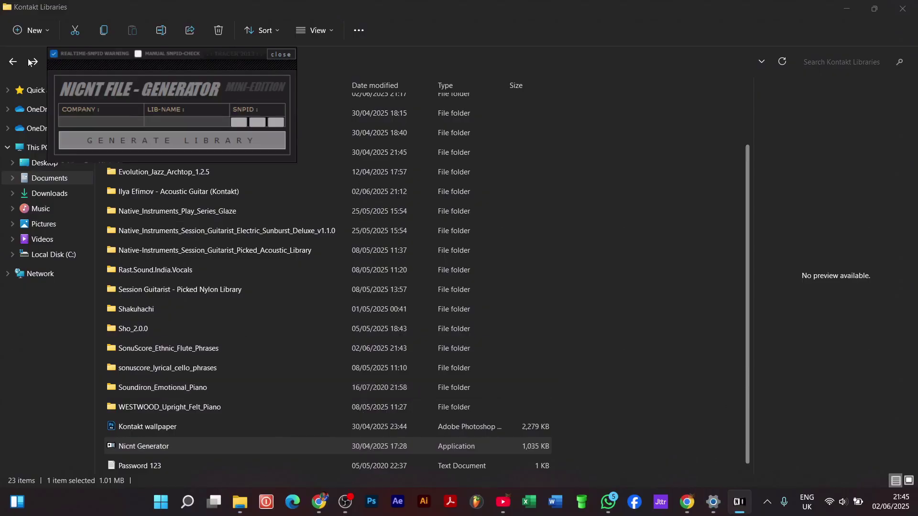
{"action": "left_click", "coordinate": [138, 54]}
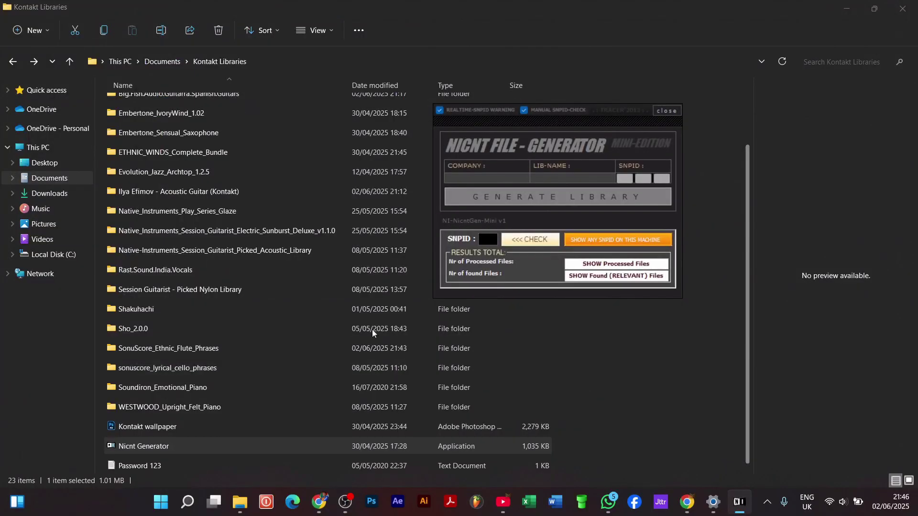
{"action": "left_click", "coordinate": [176, 352]}
{"action": "left_click", "coordinate": [176, 350]}
{"action": "key", "text": "ctrl+c"}
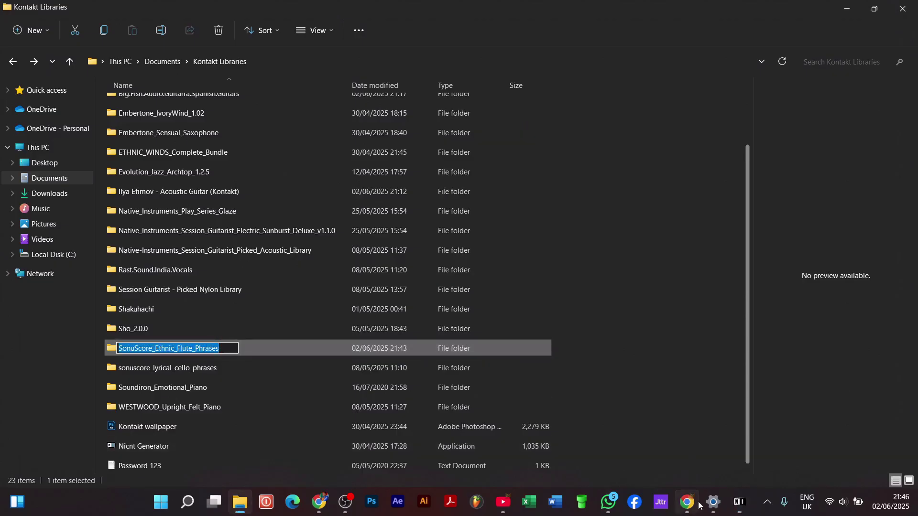
Set company to Score_Ethnic_ and library name to Flute_Phrases from the copied folder name.
{"action": "left_click", "coordinate": [737, 506]}
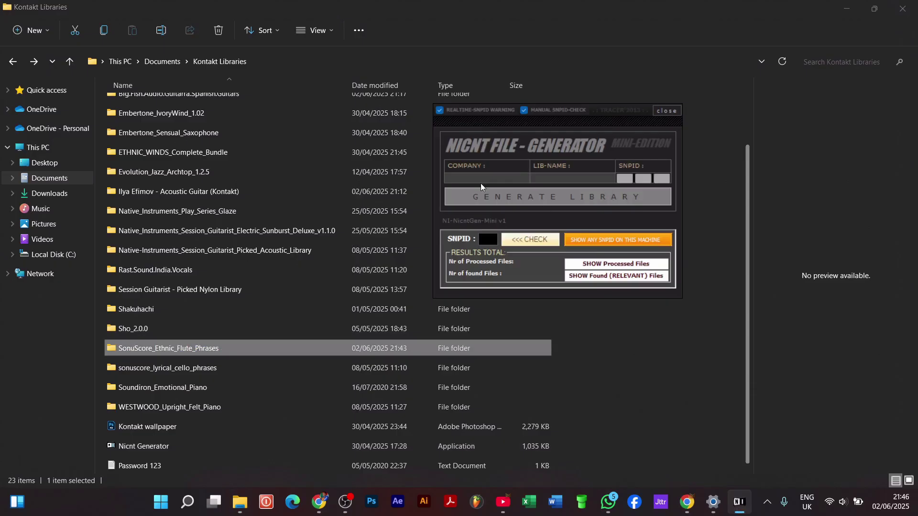
{"action": "key", "text": "ctrl+v"}
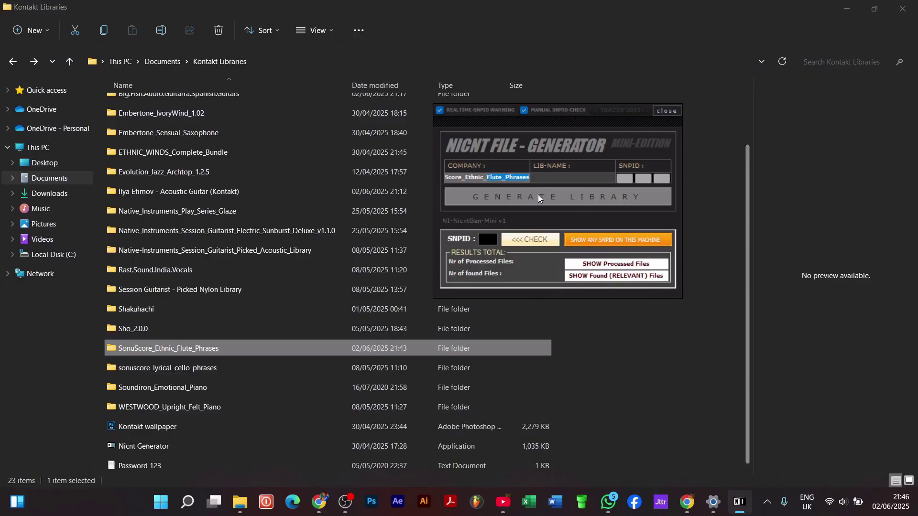
{"action": "key", "text": "BackSpace"}
{"action": "type", "text": "Flute_Phrases"}
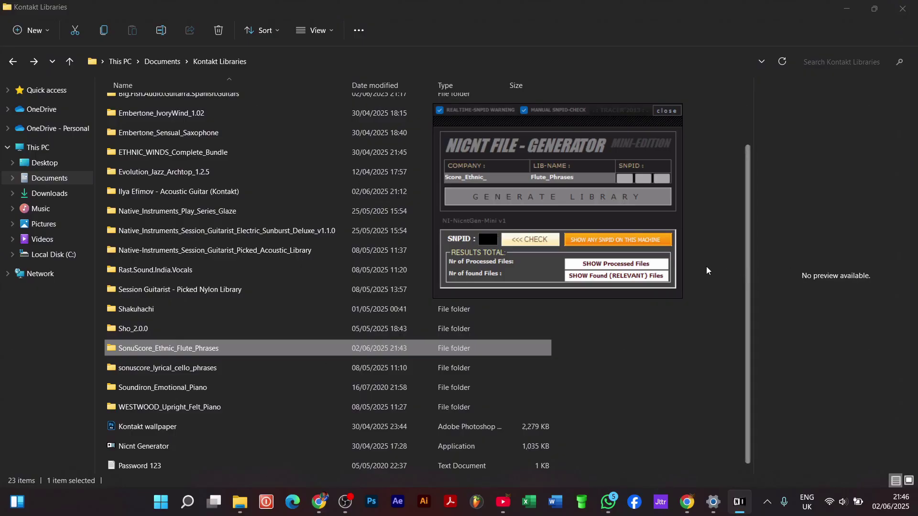
Confirm SNPID gh7 is unused, then enter gh7 as the library's SNPID.
{"action": "type", "text": "g"}
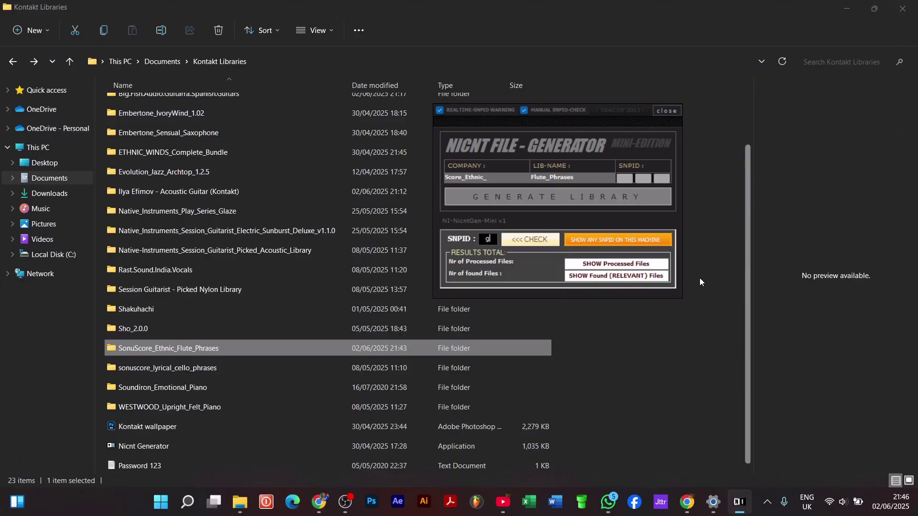
{"action": "type", "text": "h7"}
{"action": "left_click", "coordinate": [535, 239]}
{"action": "left_click", "coordinate": [624, 180]}
{"action": "type", "text": "gh"}
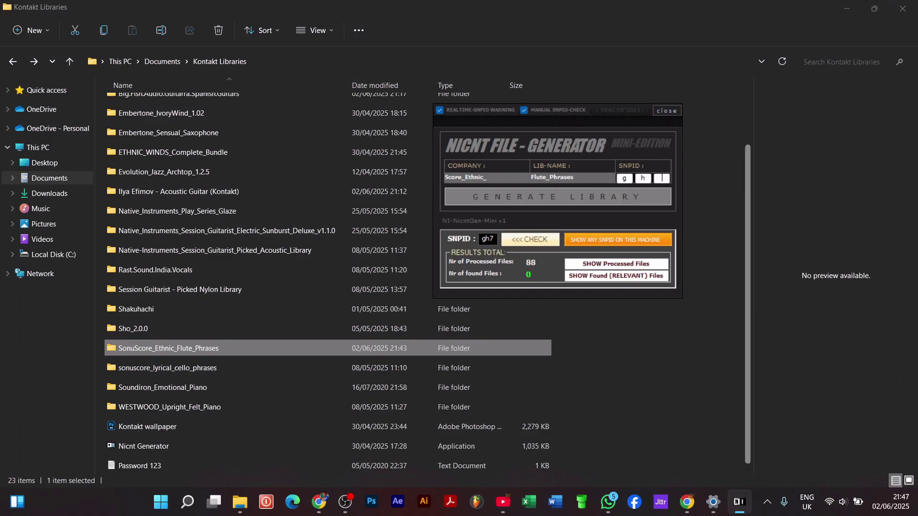
{"action": "type", "text": "7"}
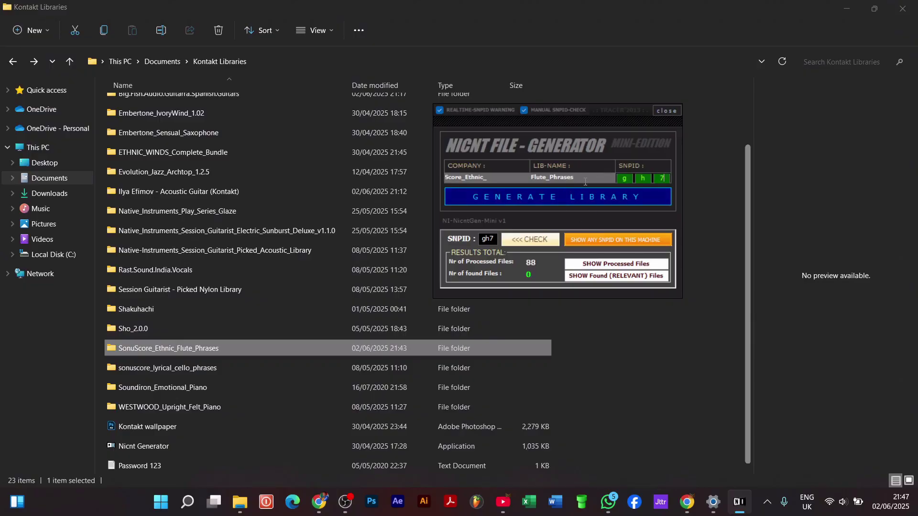
Generate the NICNT file, dismiss the success and registry error messages, and close the generator.
{"action": "left_click", "coordinate": [569, 200]}
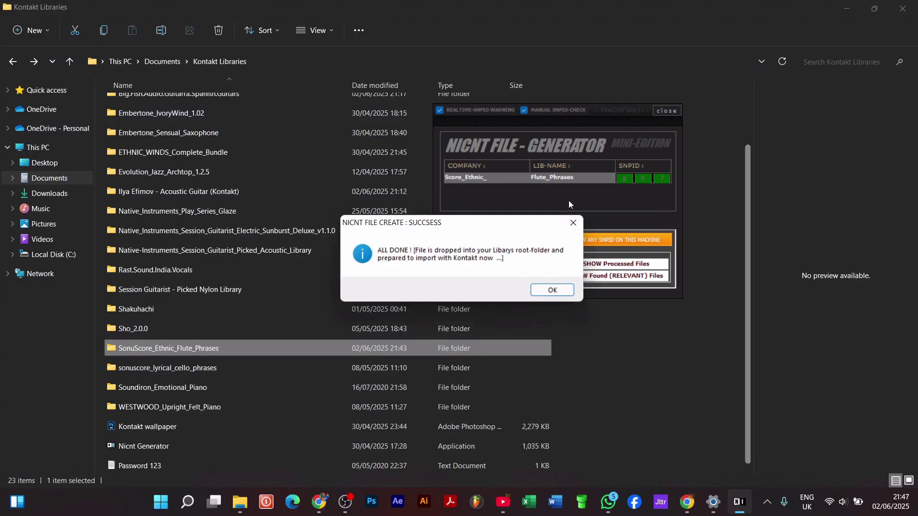
{"action": "left_click", "coordinate": [544, 294]}
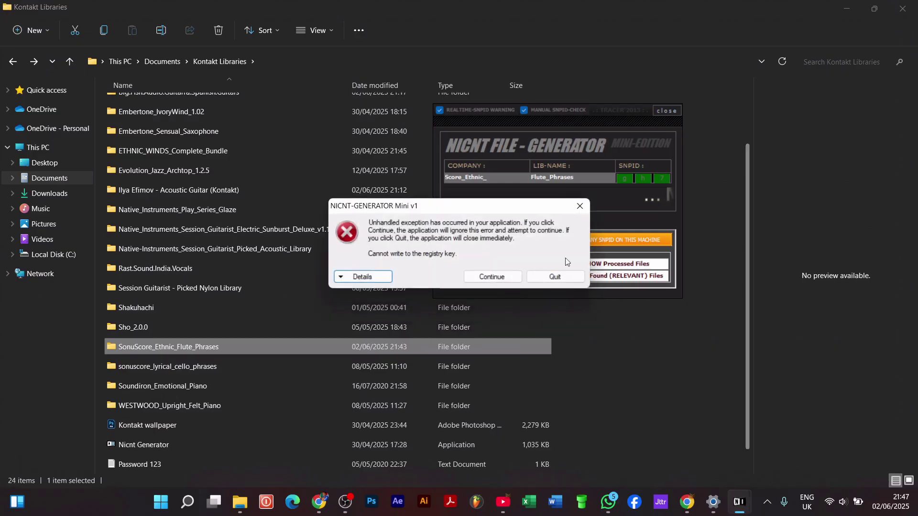
{"action": "left_click", "coordinate": [506, 279]}
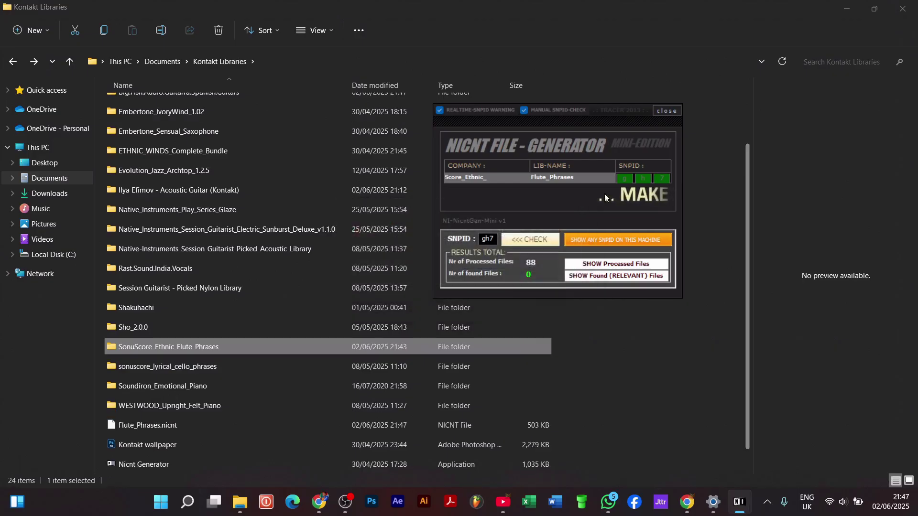
{"action": "left_click", "coordinate": [666, 112]}
Cut the new Flute_Phrases.nicnt file from the Kontakt Libraries folder.
{"action": "scroll", "coordinate": [335, 311], "scroll_direction": "down", "scroll_amount": 2}
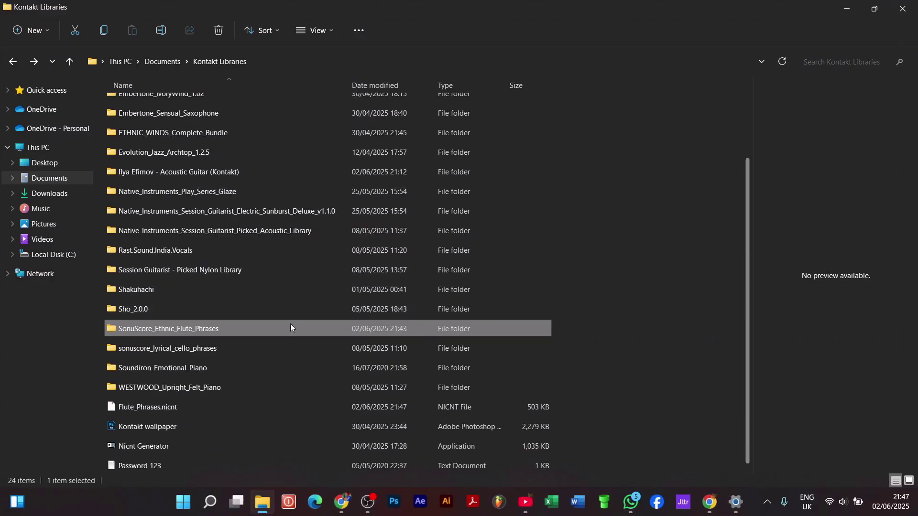
{"action": "left_click", "coordinate": [242, 405]}
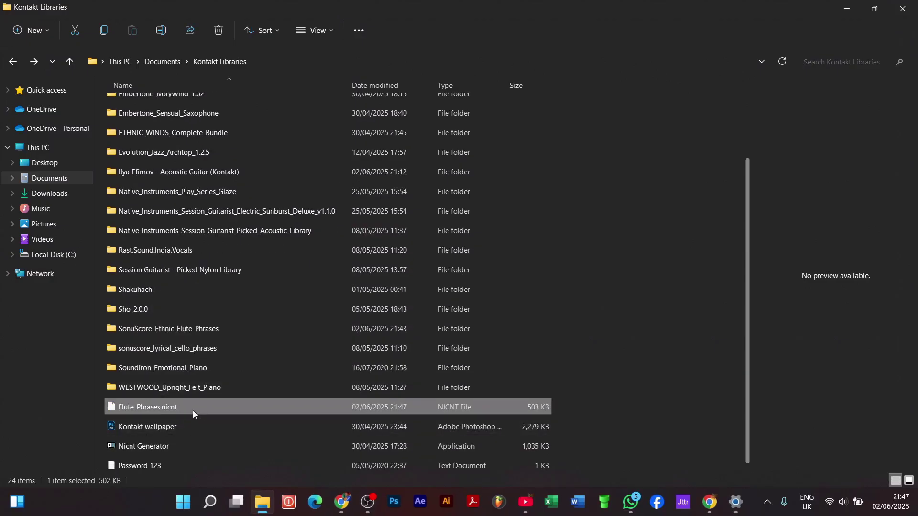
{"action": "key", "text": "ctrl+x"}
Paste Flute_Phrases.nicnt inside the SonuScore_Ethnic_Flute_Phrases folder.
{"action": "left_click", "coordinate": [179, 337]}
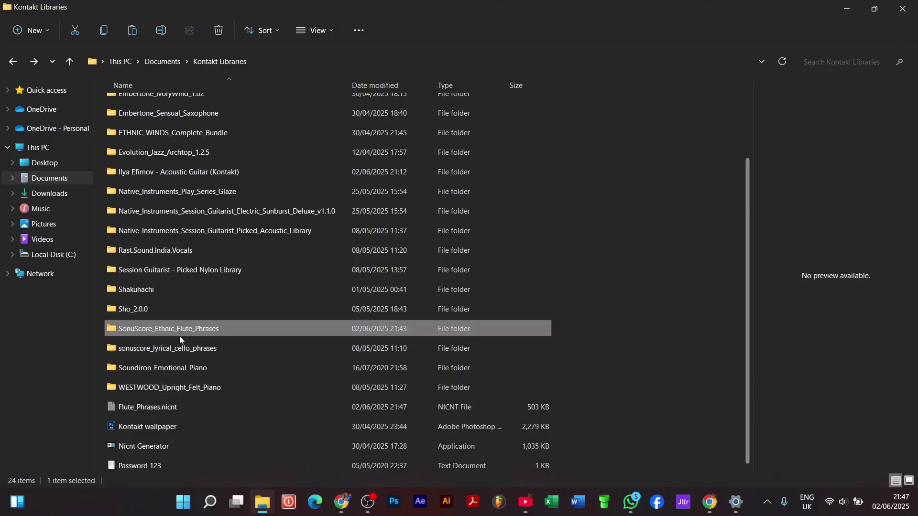
{"action": "double_click", "coordinate": [179, 336]}
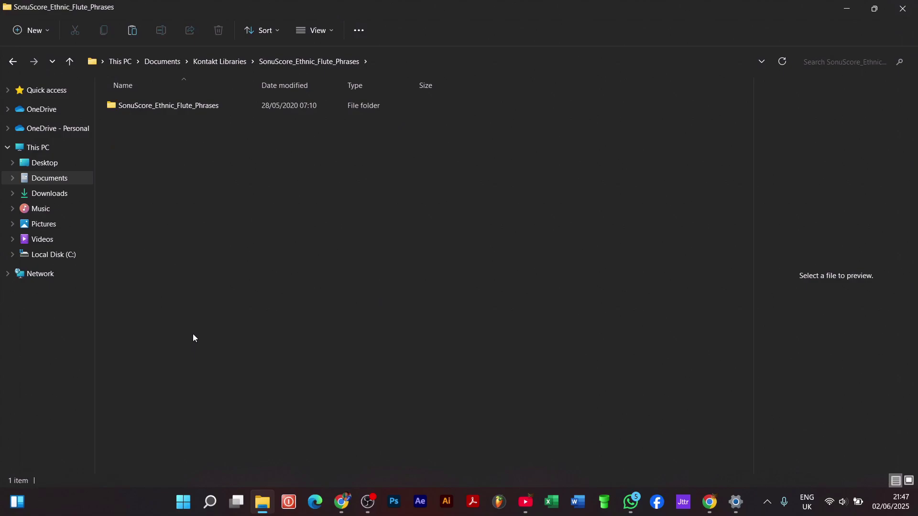
{"action": "key", "text": "ctrl+v"}
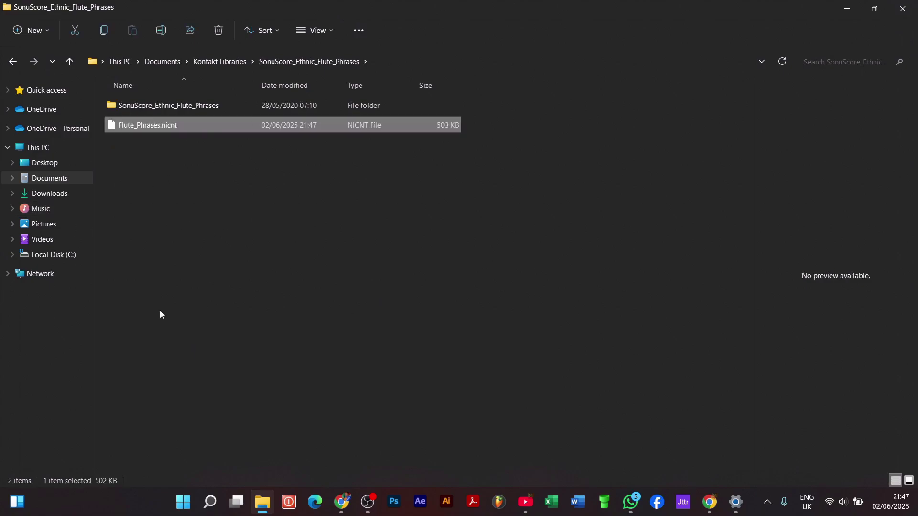
{"action": "left_click", "coordinate": [213, 200]}
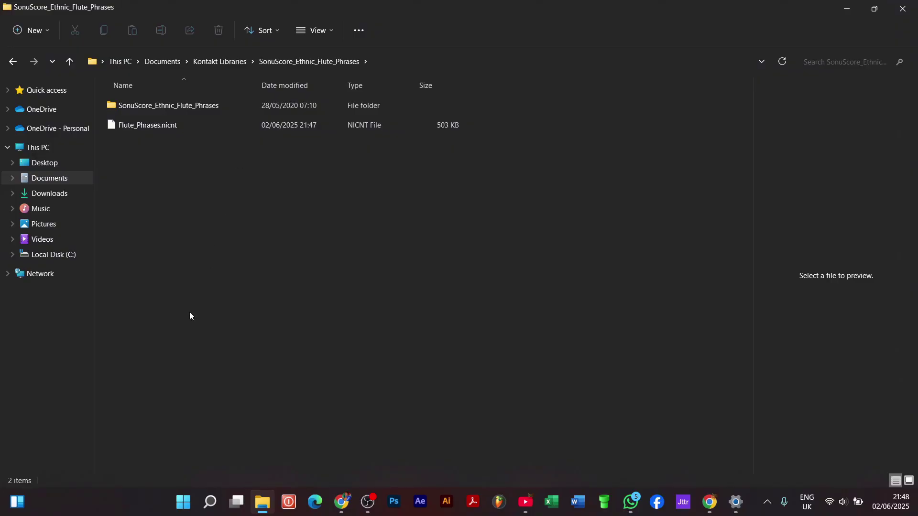
Return to the kontakt wallpaper Google results and open AudioSEX's Kontakt Wallpaper Requests thread, page 530.
{"action": "left_click", "coordinate": [342, 502]}
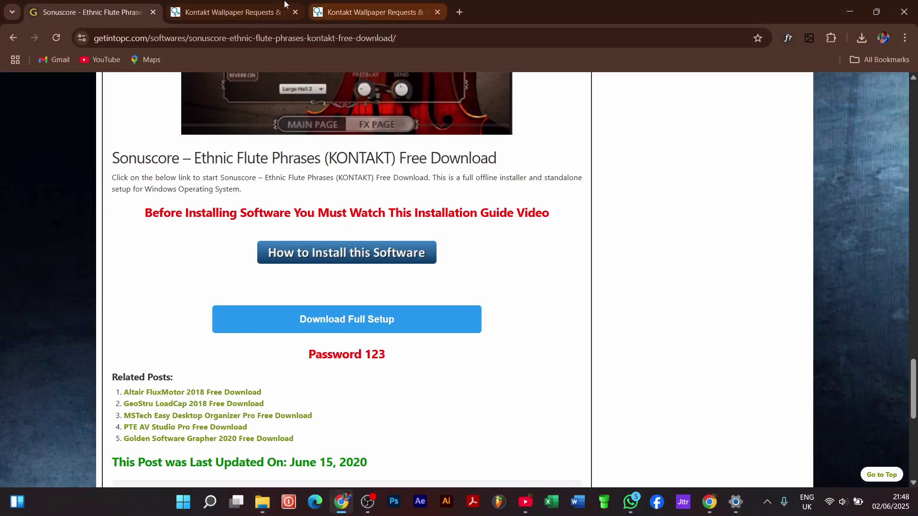
{"action": "left_click", "coordinate": [254, 2]}
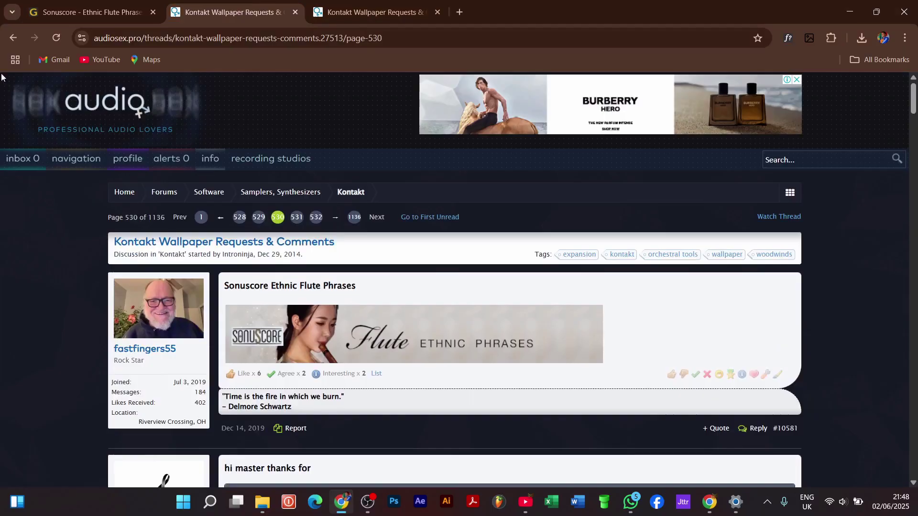
{"action": "left_click", "coordinate": [11, 36]}
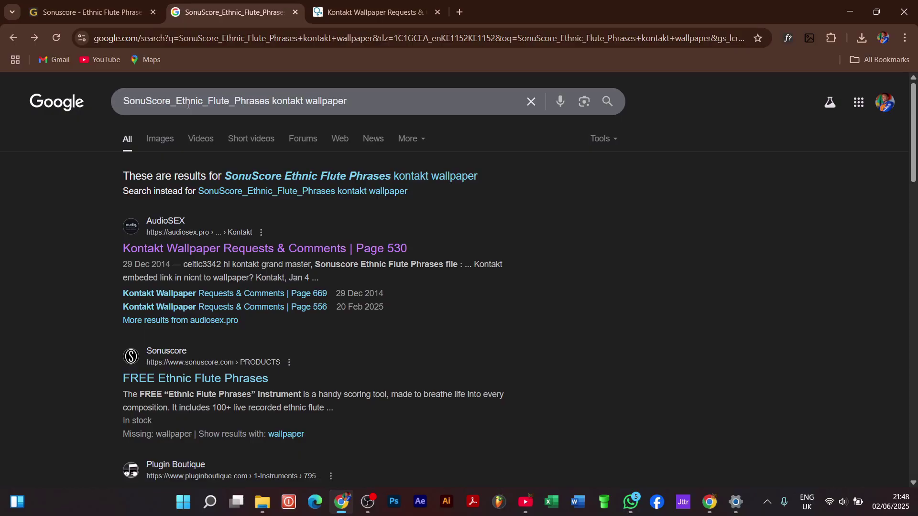
{"action": "left_click_drag", "start_coordinate": [274, 101], "coordinate": [347, 102]}
{"action": "left_click", "coordinate": [347, 104]}
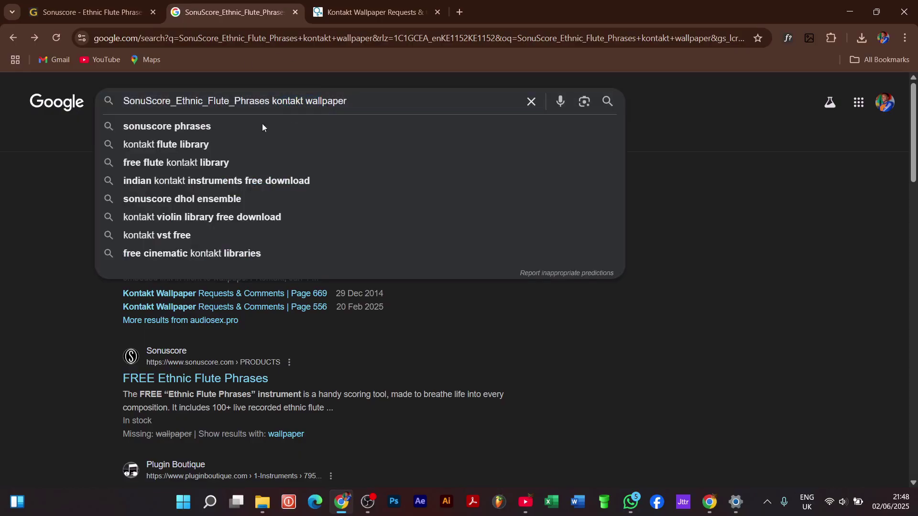
{"action": "left_click", "coordinate": [40, 190]}
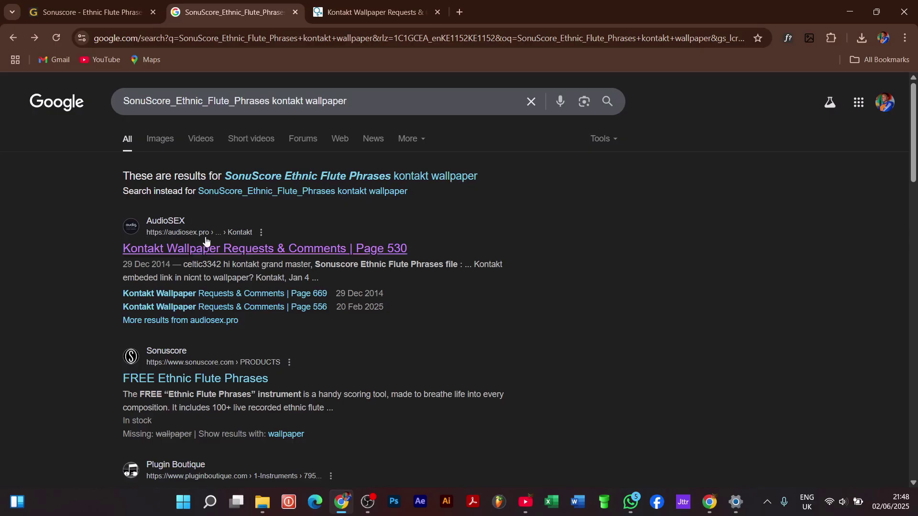
{"action": "left_click", "coordinate": [241, 252]}
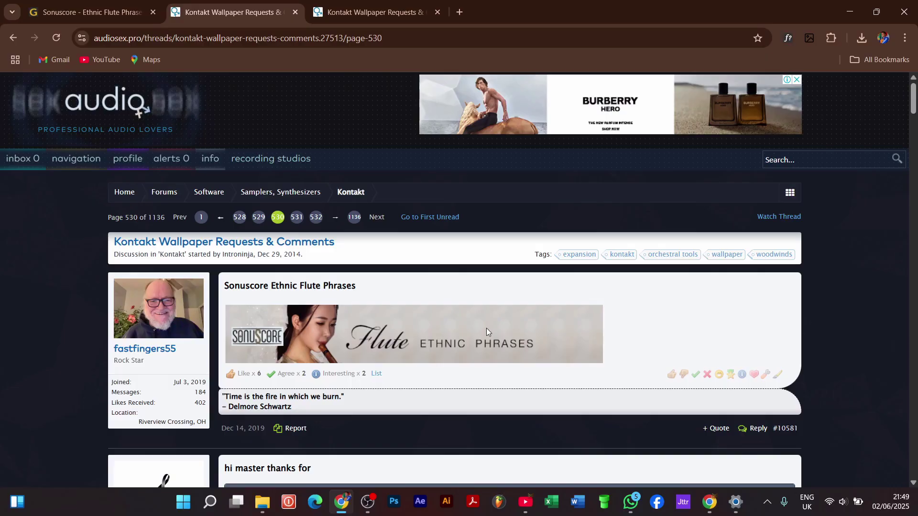
Save the Flute Ethnic Phrases banner as Wallpaper.png in Documents › Kontakt Libraries › SonuScore_Ethnic_Flute_Phrases.
{"action": "scroll", "coordinate": [491, 329], "scroll_direction": "down", "scroll_amount": 4}
{"action": "scroll", "coordinate": [489, 326], "scroll_direction": "up", "scroll_amount": 4}
{"action": "right_click", "coordinate": [448, 343]}
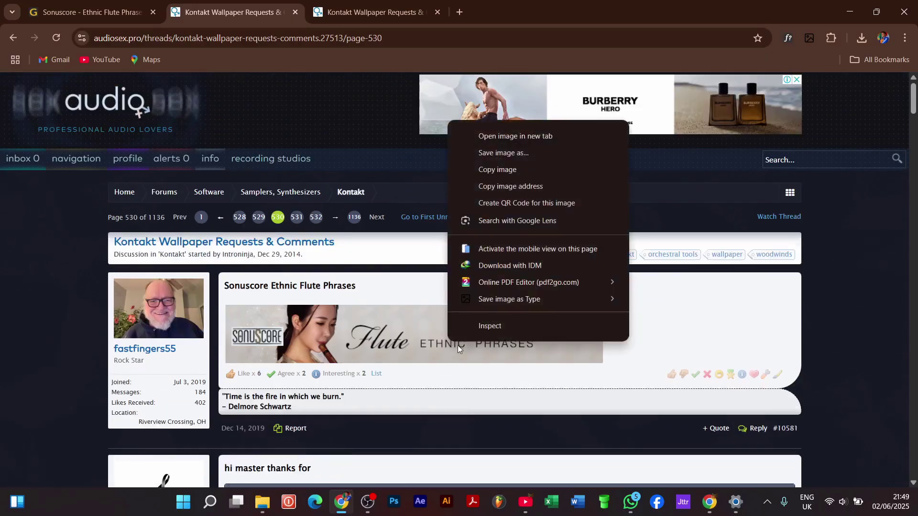
{"action": "left_click", "coordinate": [502, 156]}
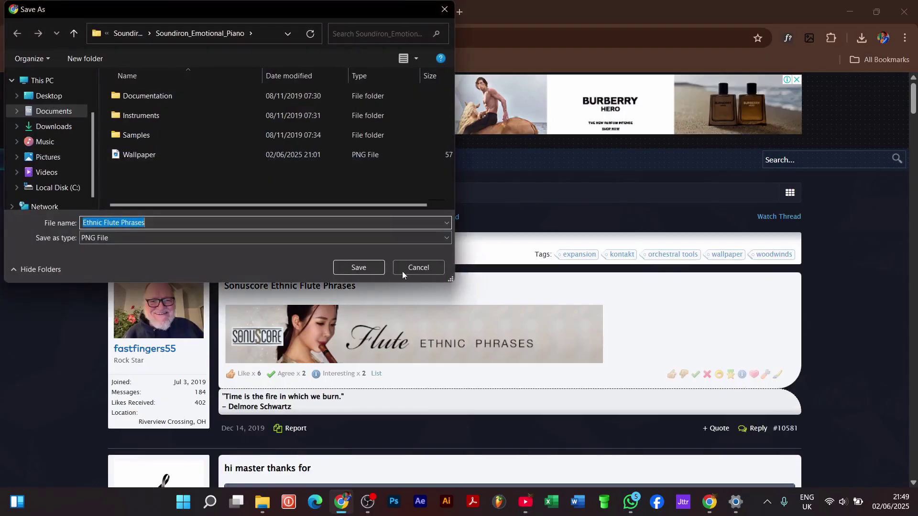
{"action": "left_click", "coordinate": [129, 34]}
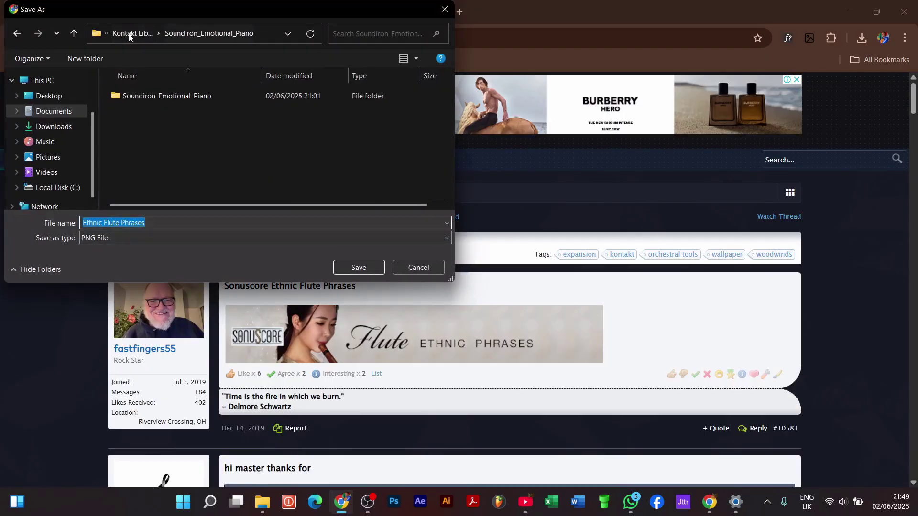
{"action": "left_click", "coordinate": [128, 33]}
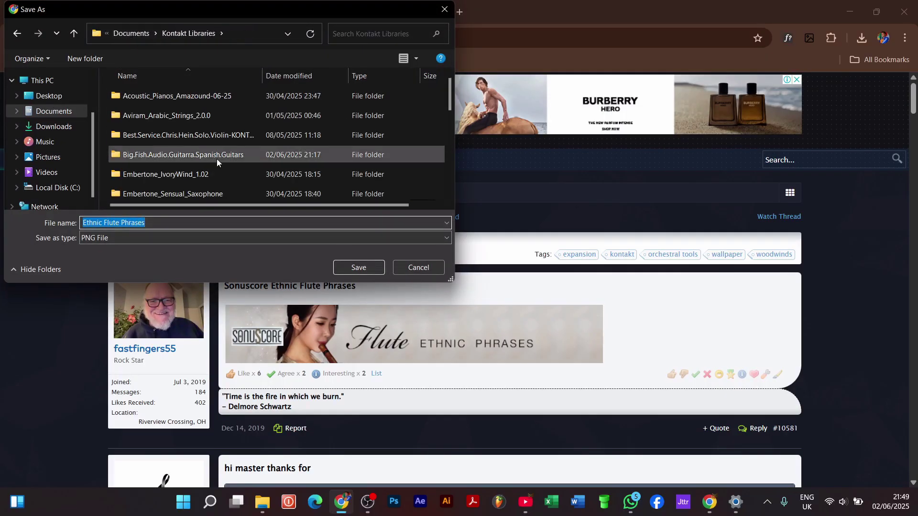
{"action": "scroll", "coordinate": [217, 159], "scroll_direction": "down", "scroll_amount": 2}
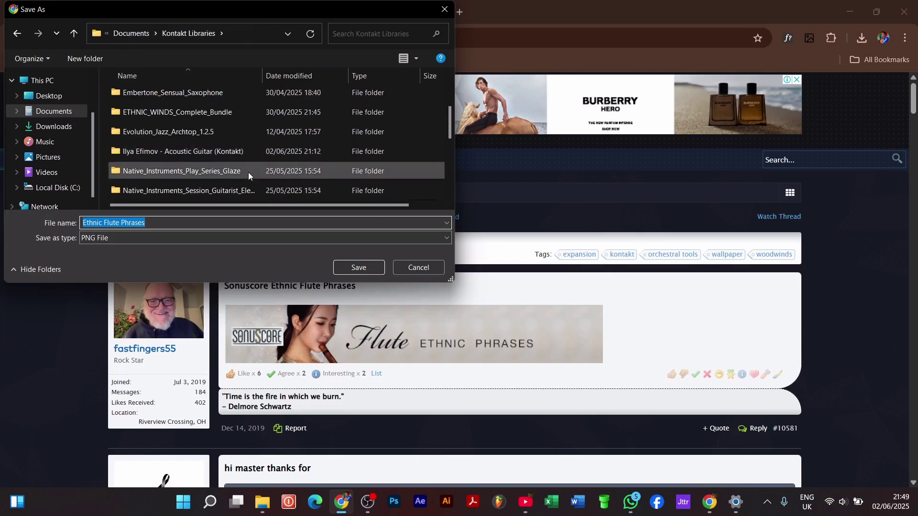
{"action": "scroll", "coordinate": [248, 172], "scroll_direction": "down", "scroll_amount": 1}
{"action": "scroll", "coordinate": [248, 171], "scroll_direction": "down", "scroll_amount": 2}
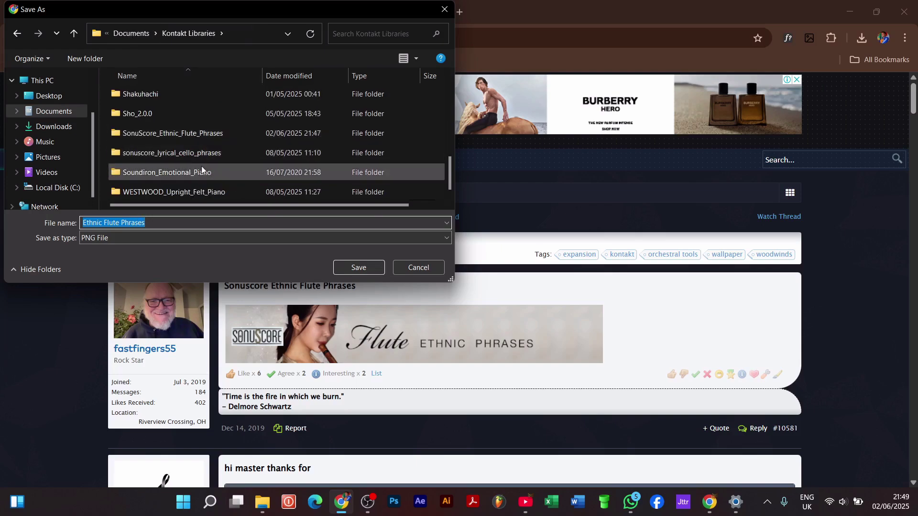
{"action": "double_click", "coordinate": [205, 131]}
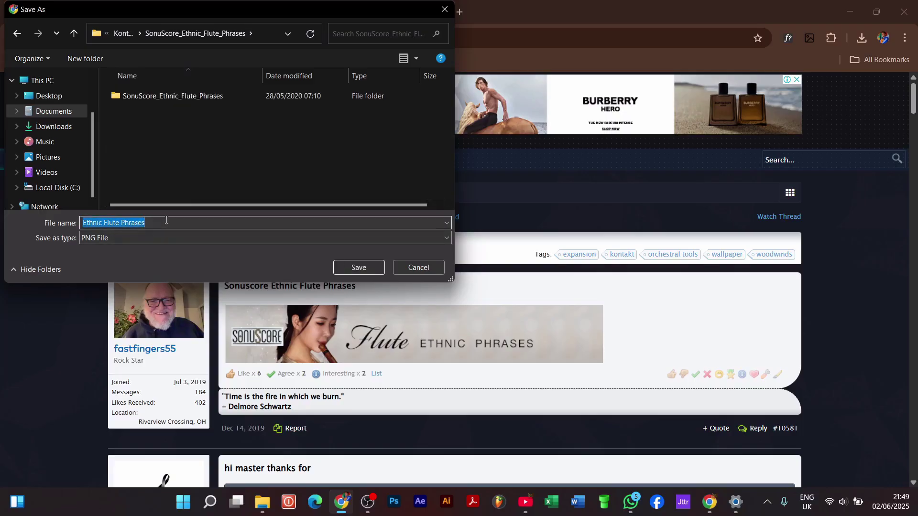
{"action": "type", "text": "Wa"}
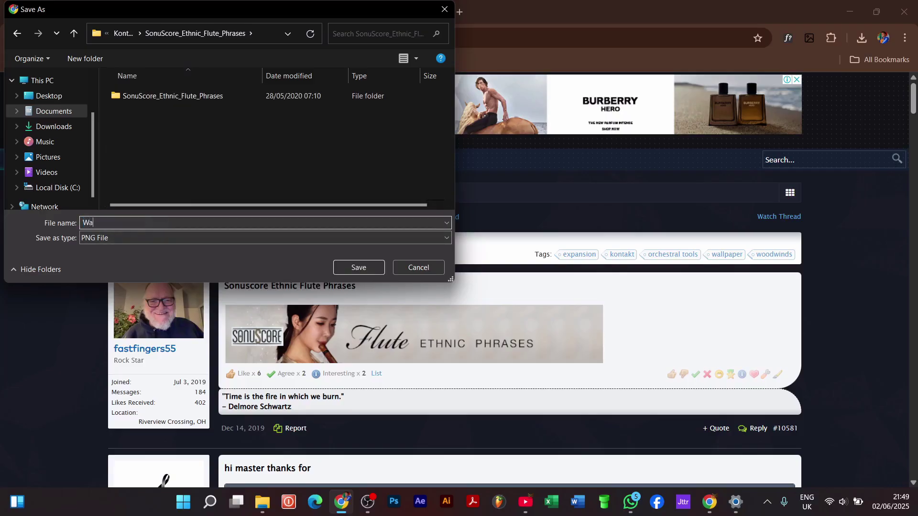
{"action": "type", "text": "llpaper"}
{"action": "left_click", "coordinate": [354, 269]}
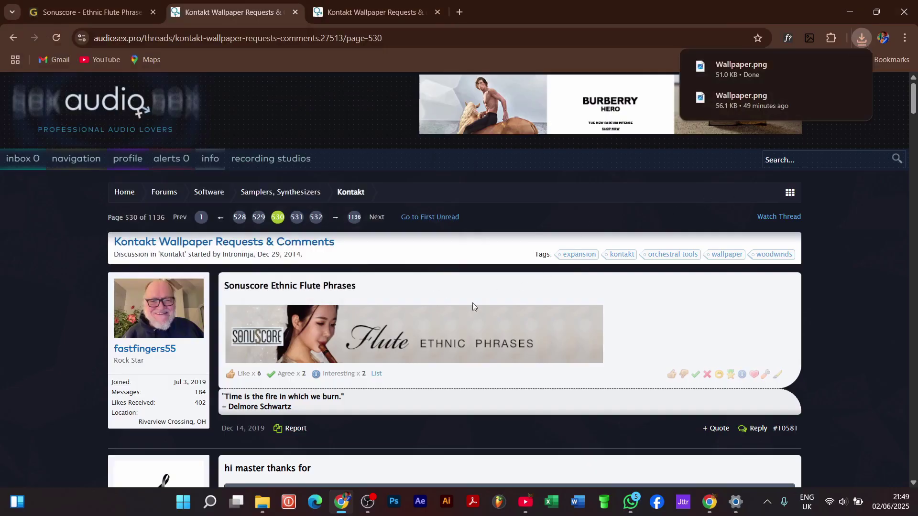
Switch to File Explorer to view the library folder, Flute_Phrases.nicnt and Wallpaper image together.
{"action": "left_click", "coordinate": [315, 460]}
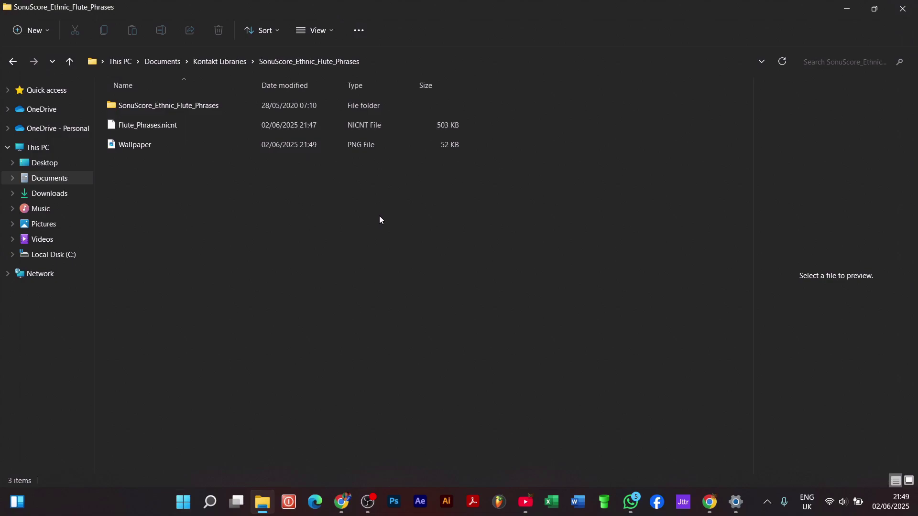
Launch KTP Library Manager from the last page of the Start menu's pinned apps.
{"action": "left_click", "coordinate": [190, 500]}
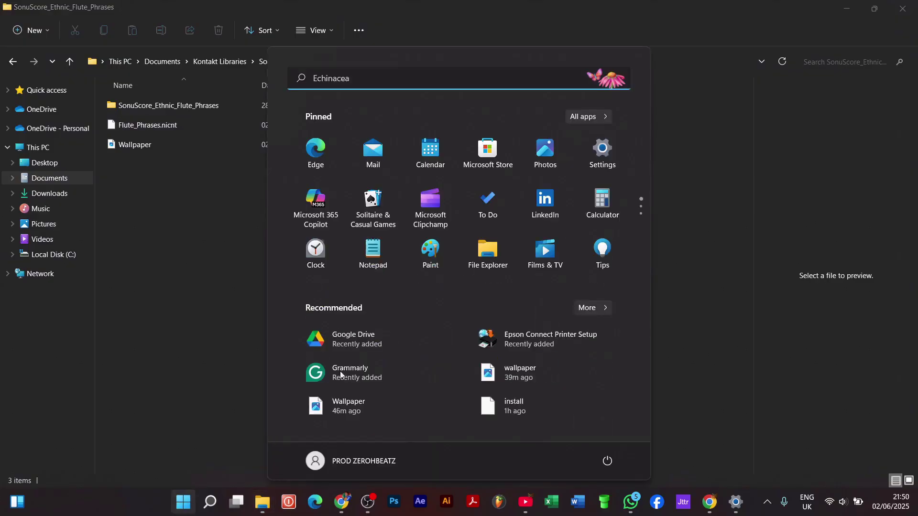
{"action": "scroll", "coordinate": [436, 249], "scroll_direction": "down", "scroll_amount": 1}
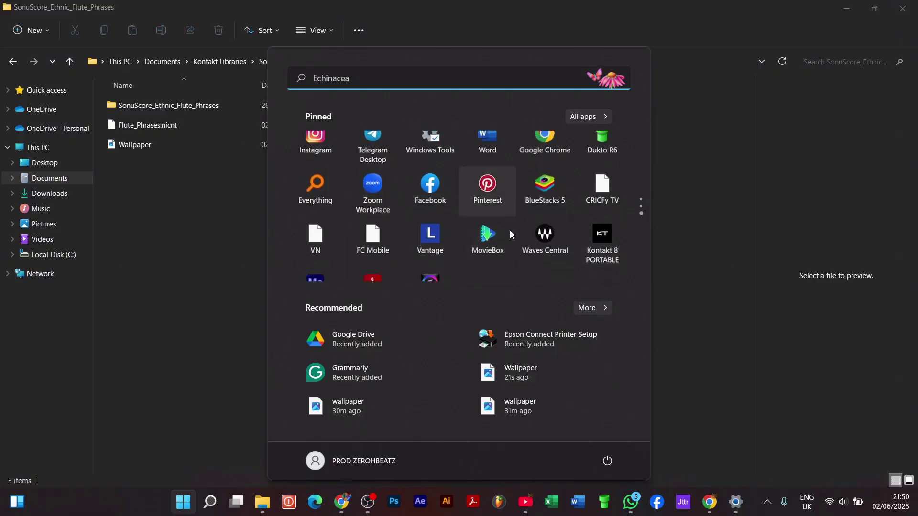
{"action": "scroll", "coordinate": [419, 253], "scroll_direction": "down", "scroll_amount": 1}
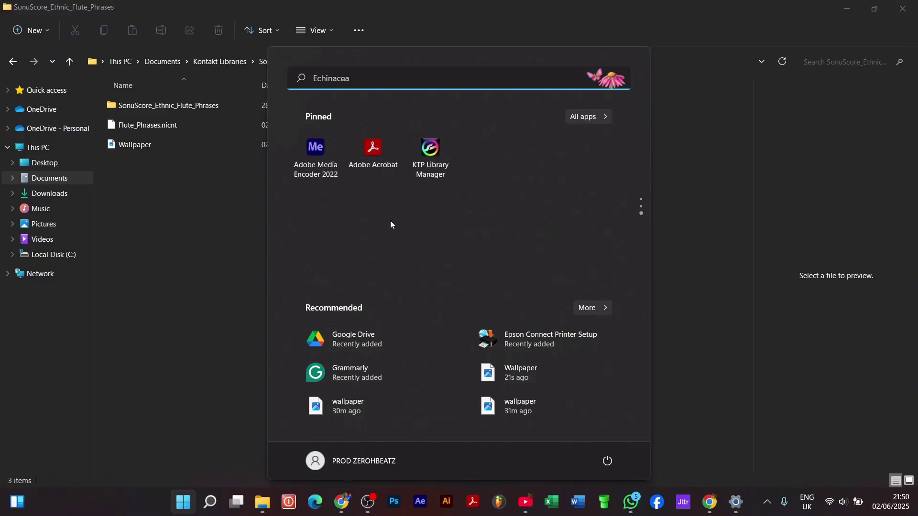
{"action": "left_click", "coordinate": [439, 176]}
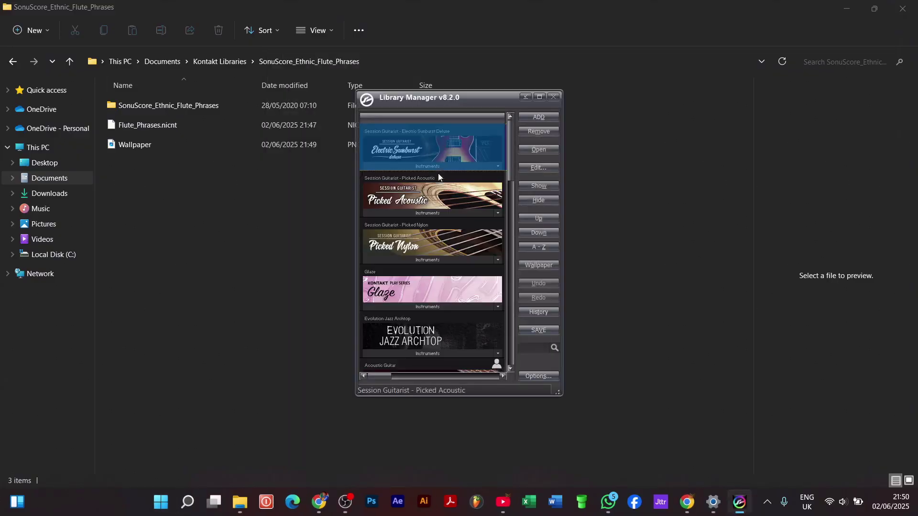
Start adding a library in KTP Library Manager, then cancel the folder picker.
{"action": "scroll", "coordinate": [451, 187], "scroll_direction": "down", "scroll_amount": 5}
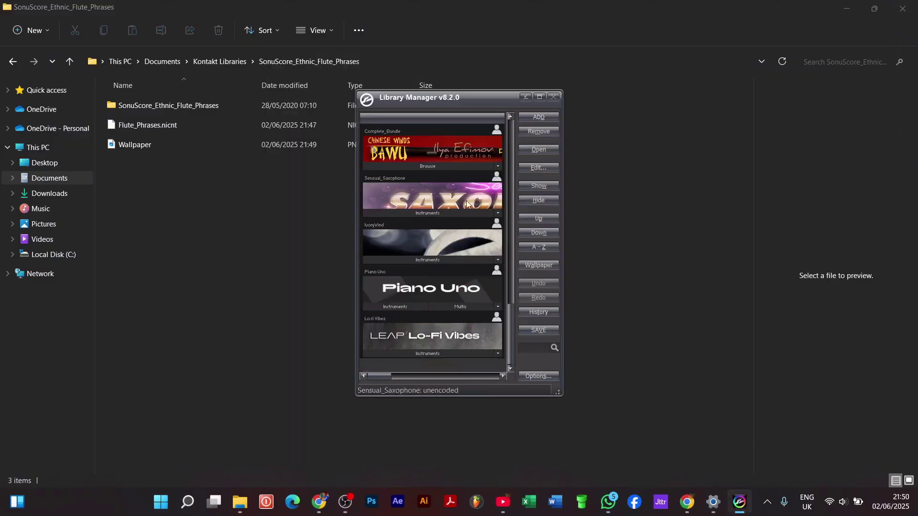
{"action": "scroll", "coordinate": [468, 211], "scroll_direction": "up", "scroll_amount": 5}
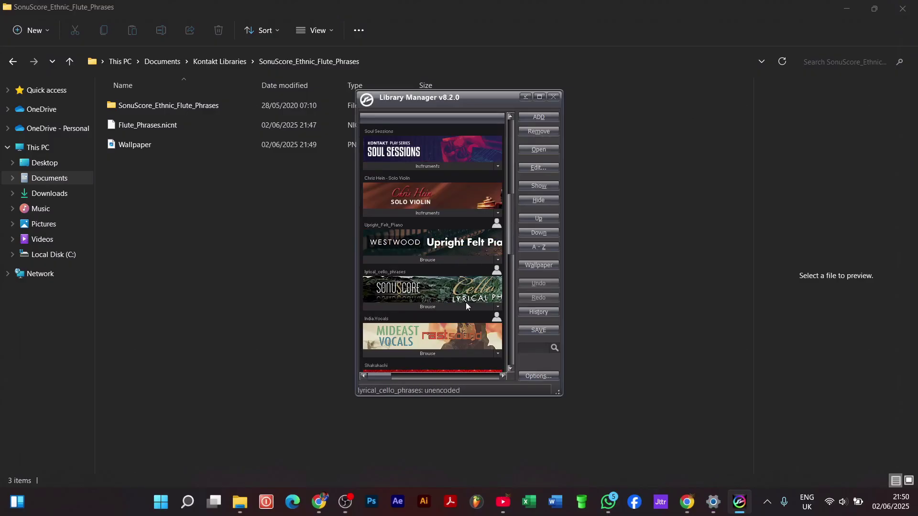
{"action": "scroll", "coordinate": [445, 304], "scroll_direction": "down", "scroll_amount": 5}
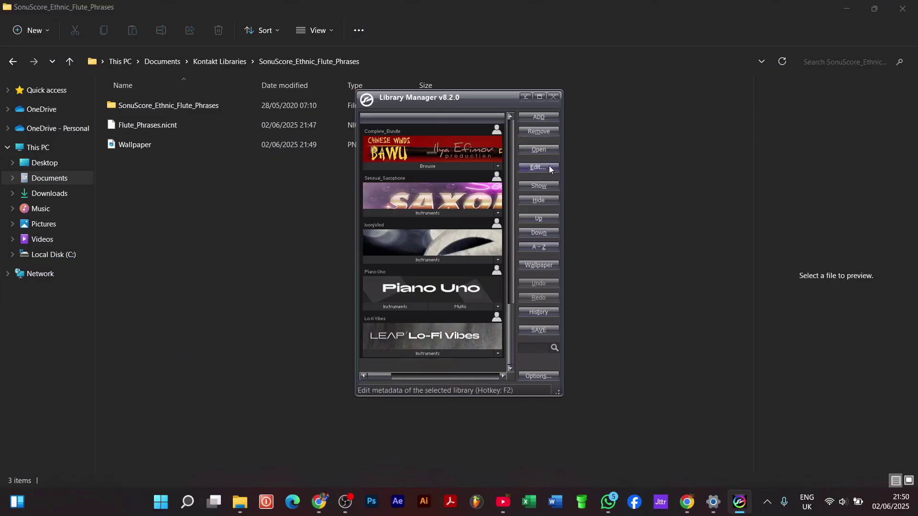
{"action": "left_click", "coordinate": [538, 118]}
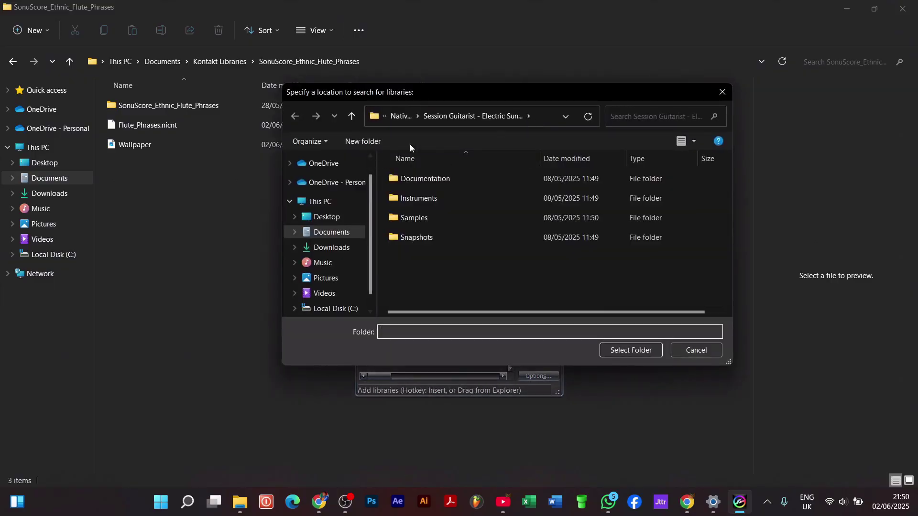
{"action": "left_click", "coordinate": [399, 120]}
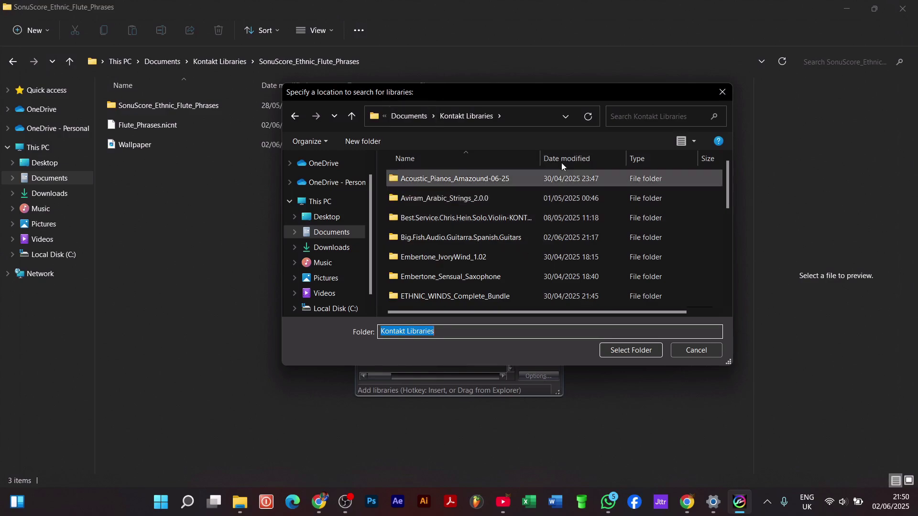
{"action": "left_click", "coordinate": [697, 351]}
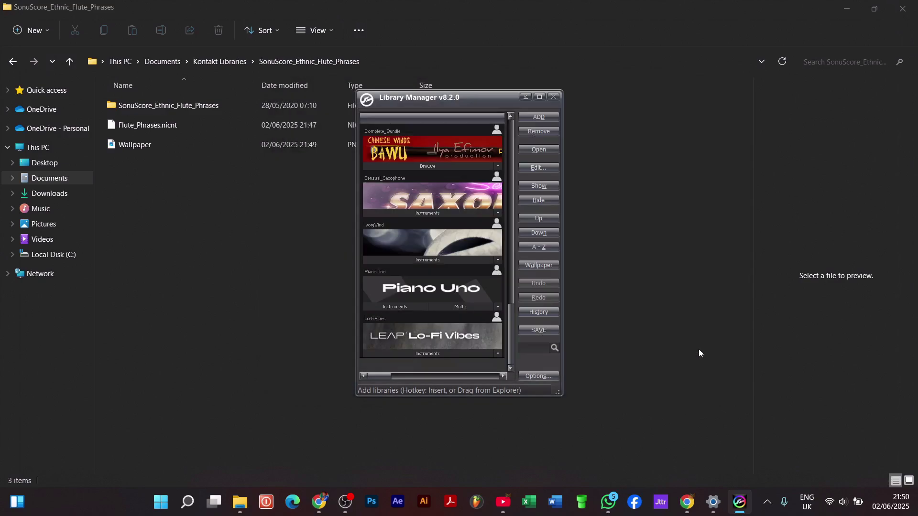
Add the library again, choosing Documents › Kontakt Libraries › SonuScore_Ethnic_Flute_Phrases as its folder.
{"action": "left_click", "coordinate": [535, 118]}
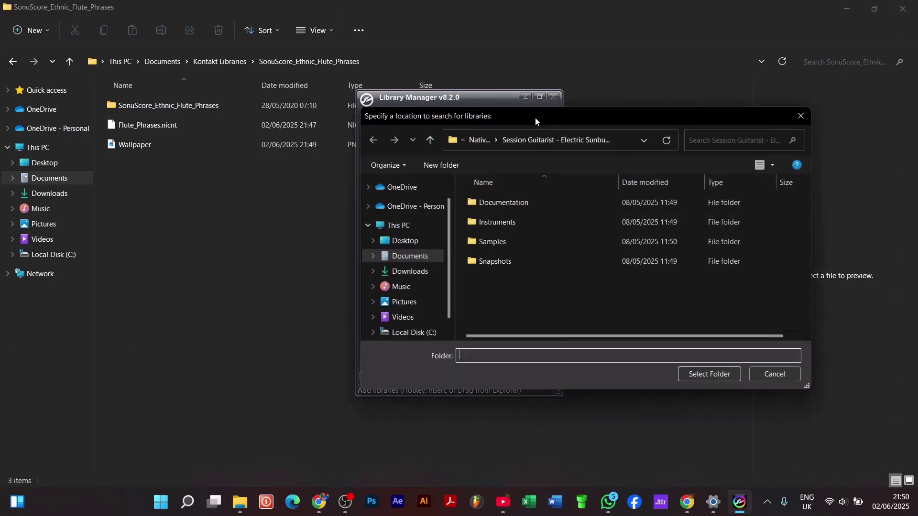
{"action": "left_click", "coordinate": [474, 141]}
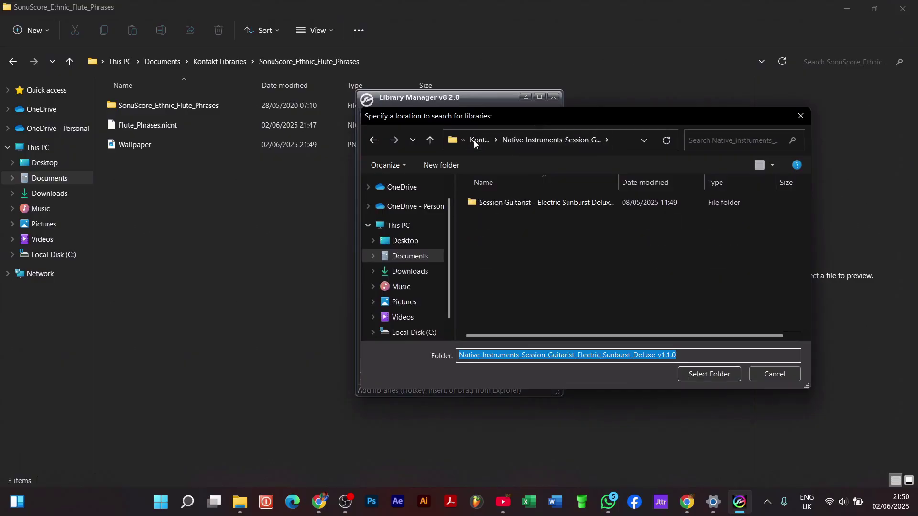
{"action": "left_click", "coordinate": [474, 140]}
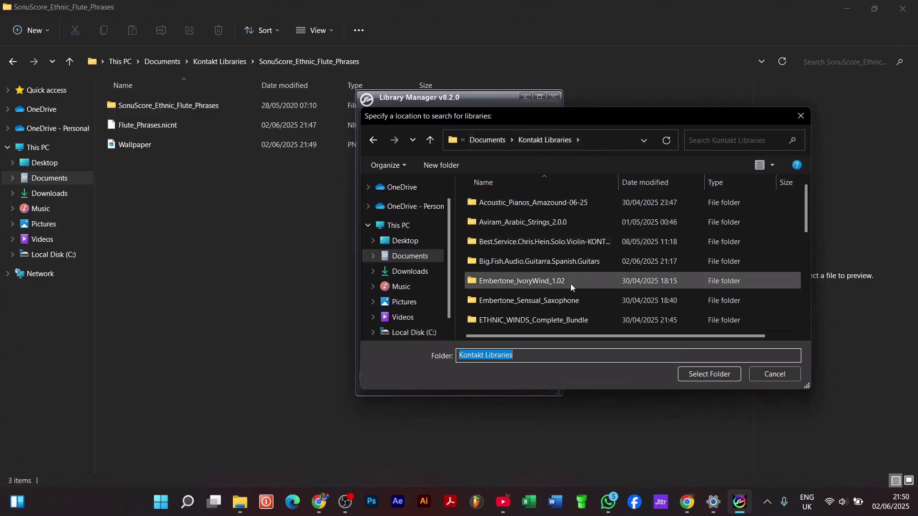
{"action": "scroll", "coordinate": [574, 273], "scroll_direction": "down", "scroll_amount": 3}
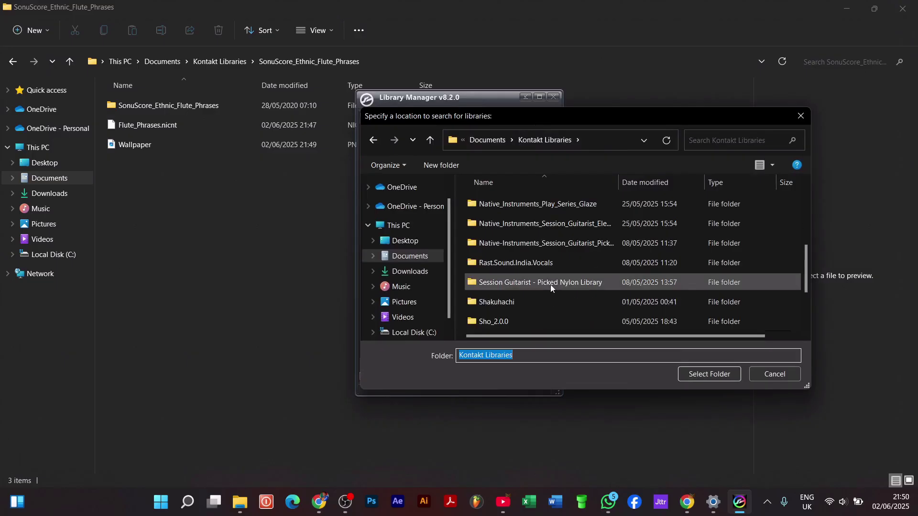
{"action": "scroll", "coordinate": [541, 291], "scroll_direction": "down", "scroll_amount": 2}
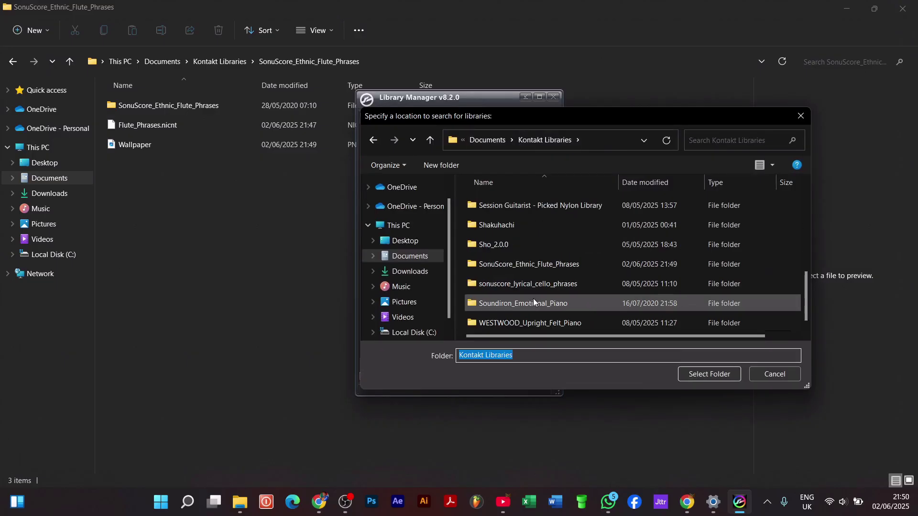
{"action": "left_click", "coordinate": [532, 263]}
Add the SonuScore_Ethnic_Flute_Phrases folder as a library and save the library list changes.
{"action": "left_click", "coordinate": [716, 377]}
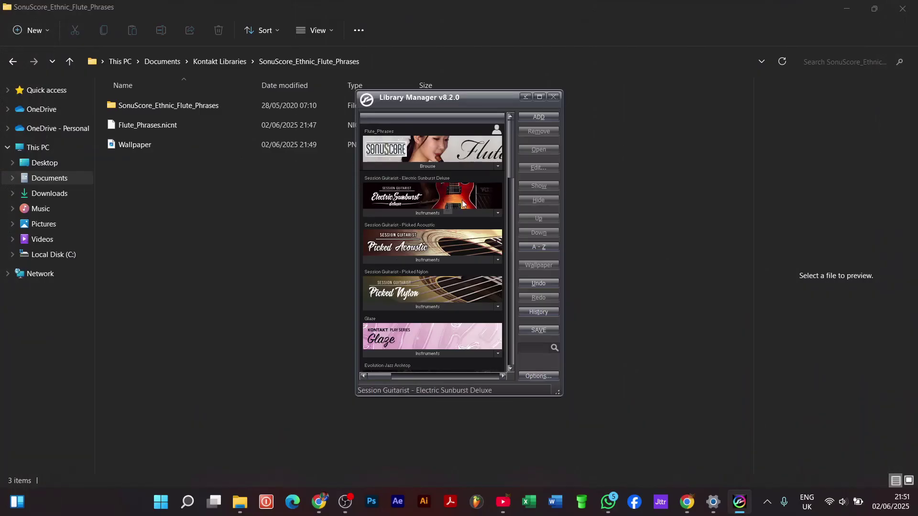
{"action": "scroll", "coordinate": [478, 282], "scroll_direction": "down", "scroll_amount": 5}
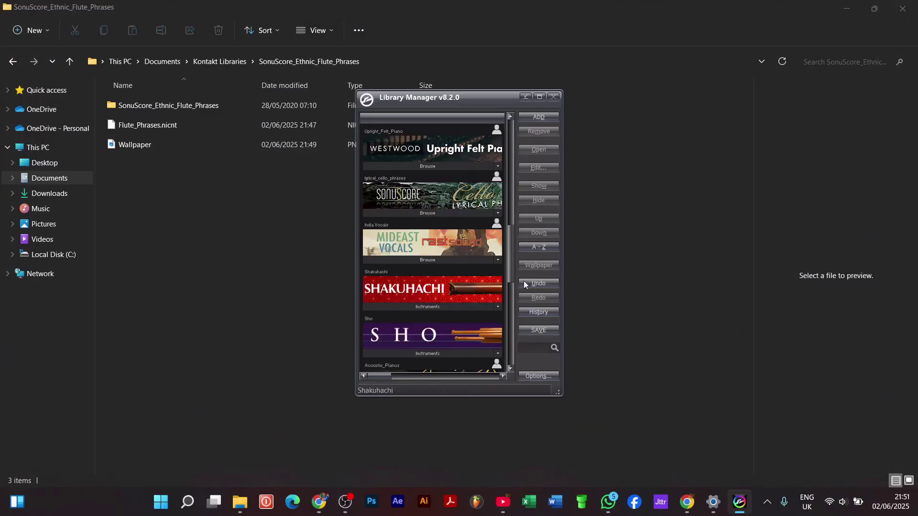
{"action": "left_click", "coordinate": [548, 330]}
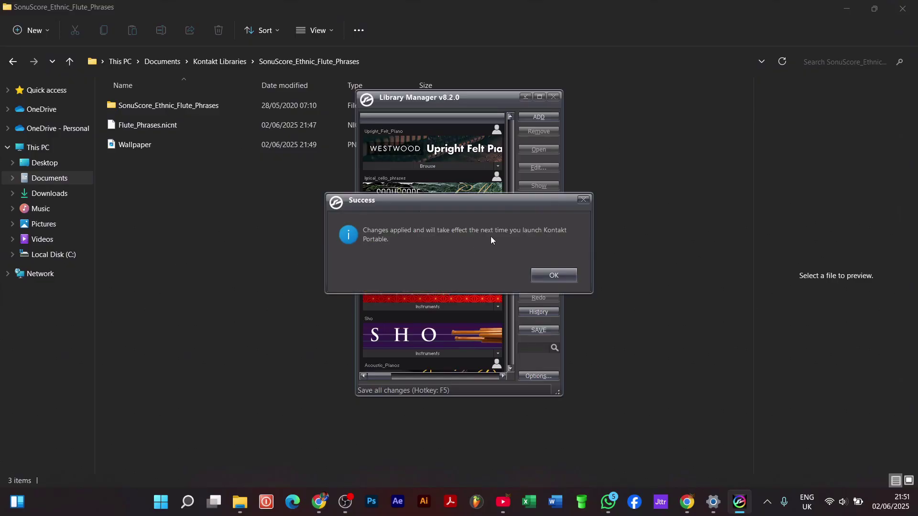
{"action": "left_click", "coordinate": [549, 275]}
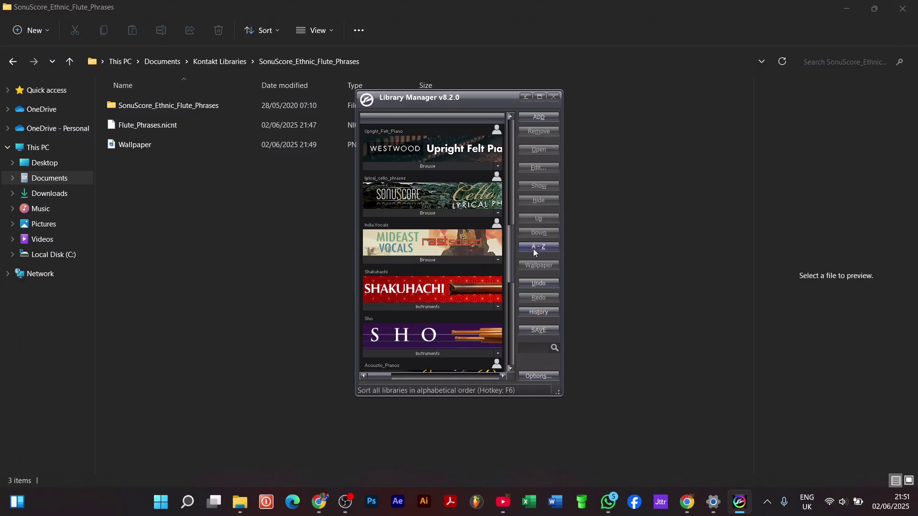
Close the Library Manager and launch Kontakt 8 Portable from the Start menu.
{"action": "left_click", "coordinate": [555, 98]}
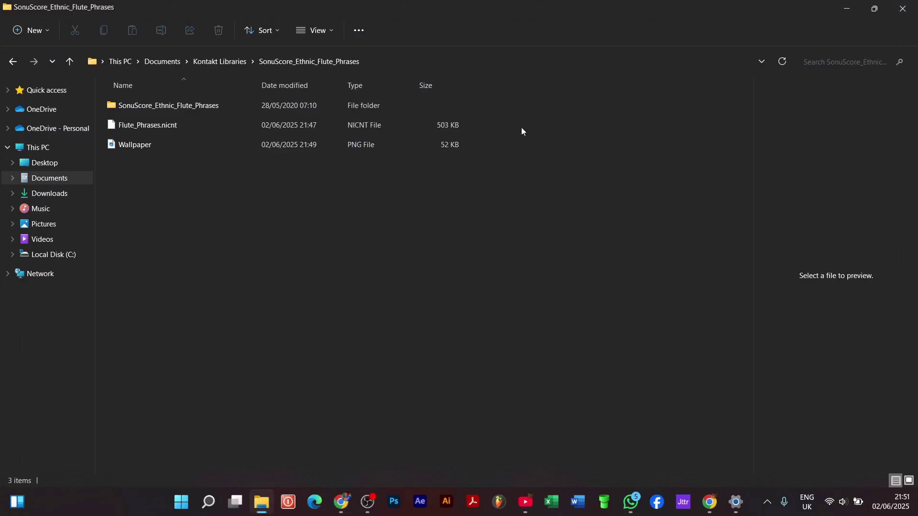
{"action": "left_click", "coordinate": [184, 502]}
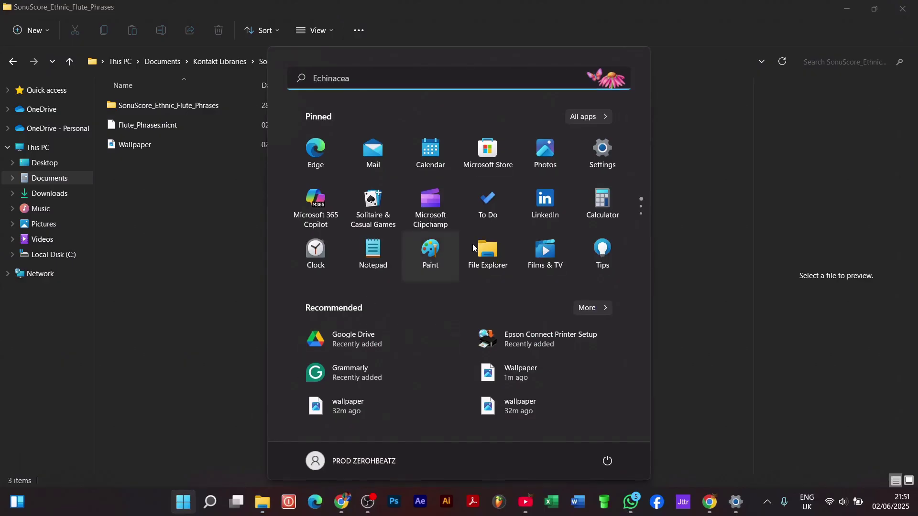
{"action": "scroll", "coordinate": [472, 244], "scroll_direction": "down", "scroll_amount": 1}
{"action": "left_click", "coordinate": [599, 271]}
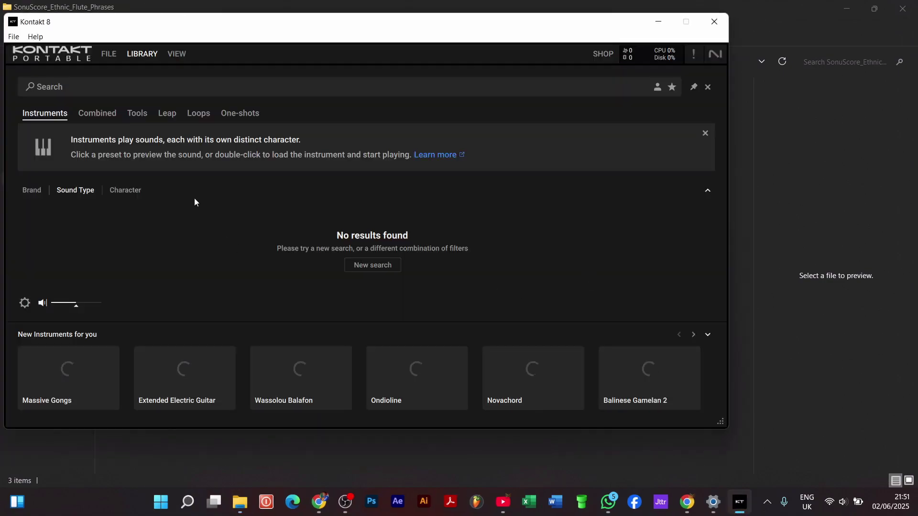
Load Ethnic Flute Phrases.nki from the Flute Phrases library's Instruments folder.
{"action": "left_click", "coordinate": [150, 54]}
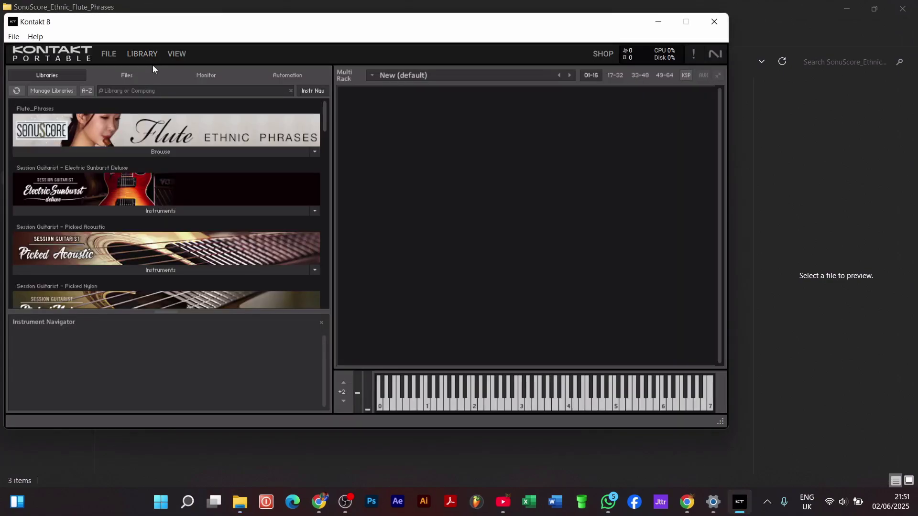
{"action": "left_click", "coordinate": [156, 149]}
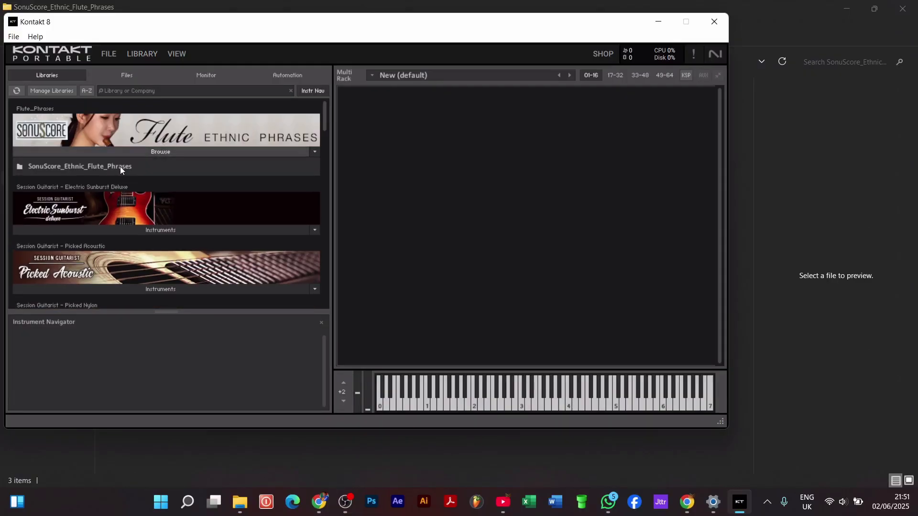
{"action": "double_click", "coordinate": [55, 178]}
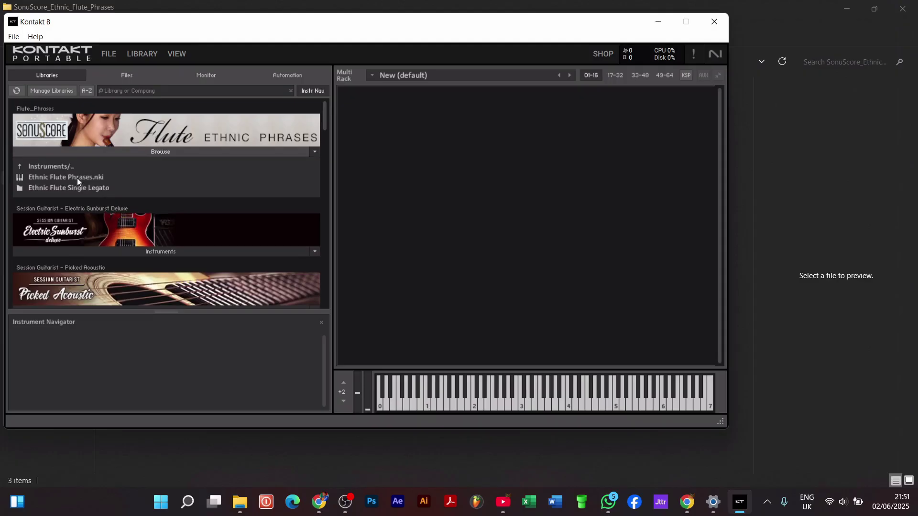
{"action": "left_click", "coordinate": [77, 178]}
{"action": "double_click", "coordinate": [77, 178]}
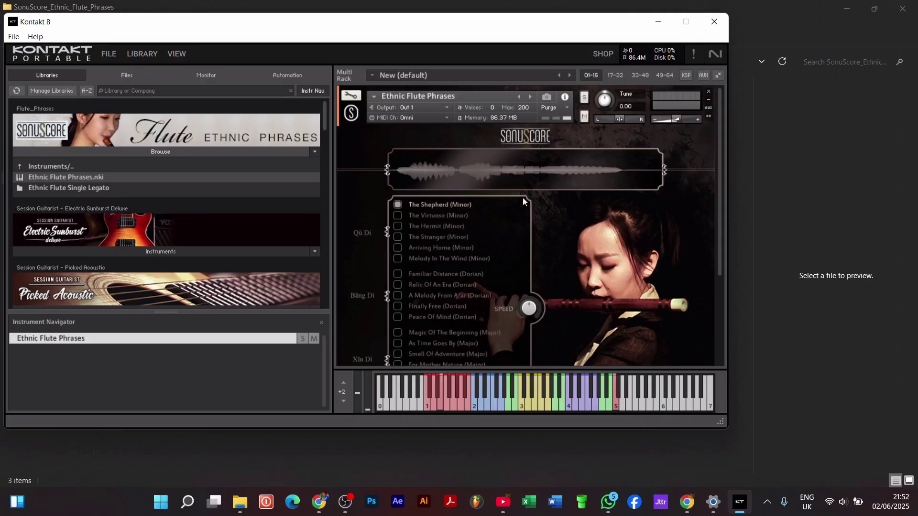
Audition flute phrases from the on-screen keyboard's blue and green key zones.
{"action": "scroll", "coordinate": [574, 259], "scroll_direction": "down", "scroll_amount": 2}
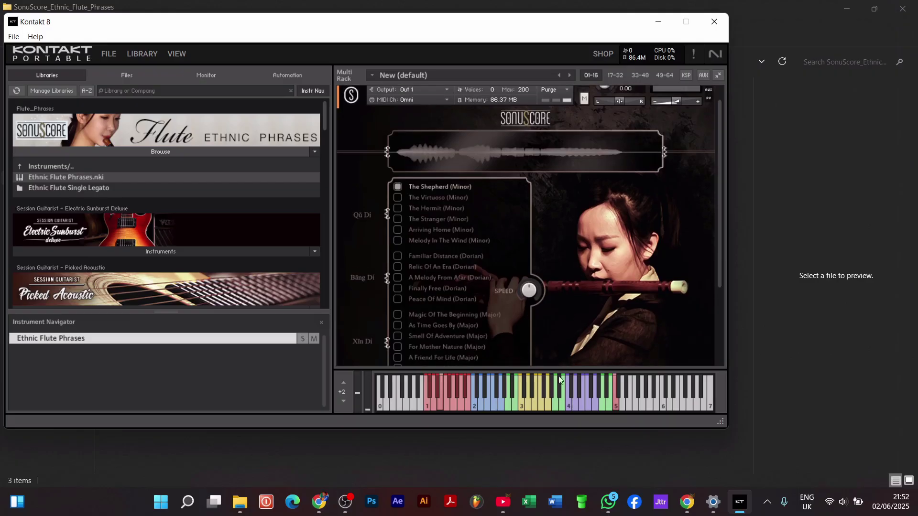
{"action": "left_click", "coordinate": [575, 401]}
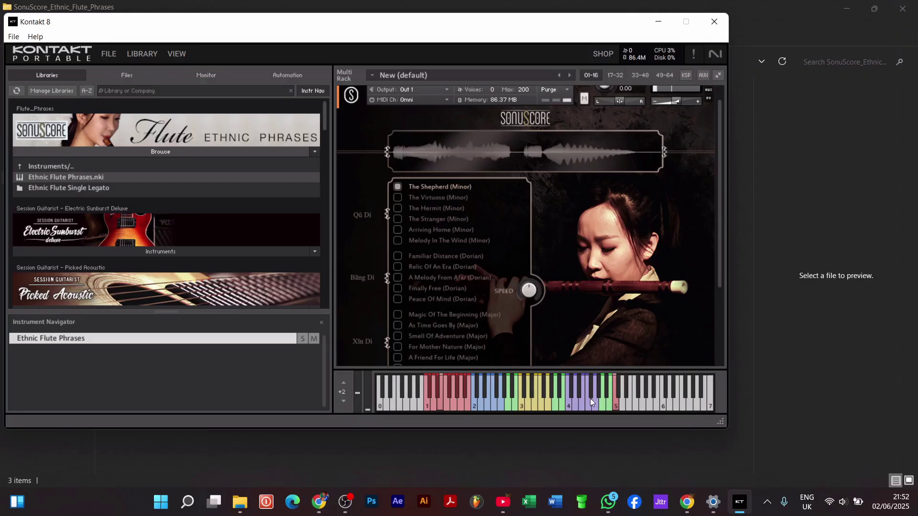
{"action": "left_click", "coordinate": [570, 403]}
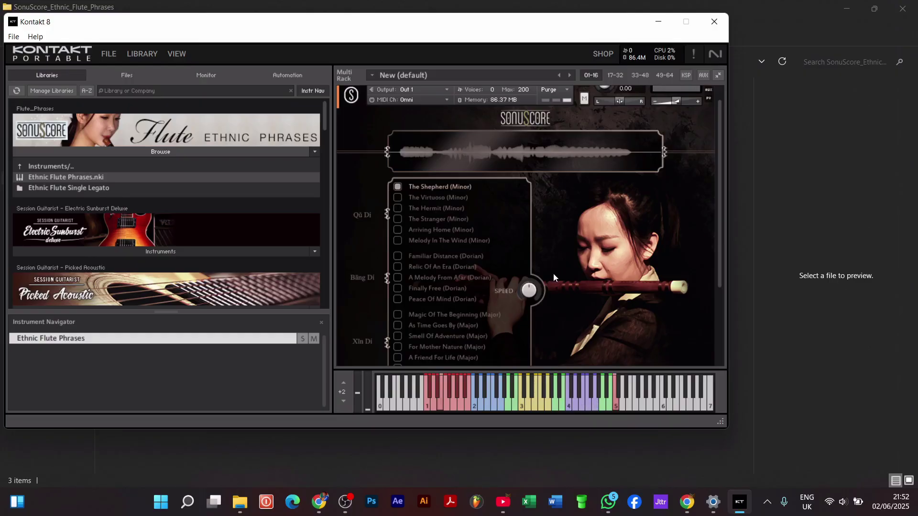
{"action": "scroll", "coordinate": [554, 277], "scroll_direction": "down", "scroll_amount": 1}
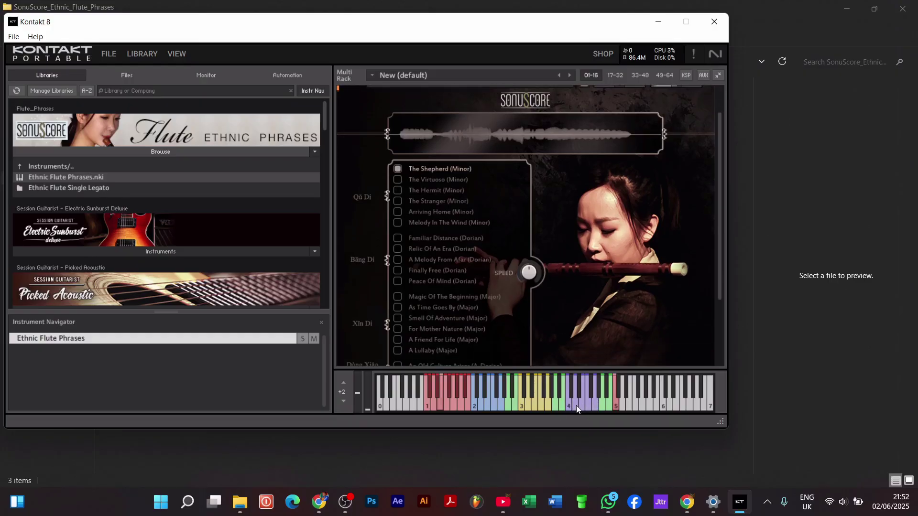
{"action": "left_click", "coordinate": [576, 406]}
{"action": "left_click", "coordinate": [586, 402]}
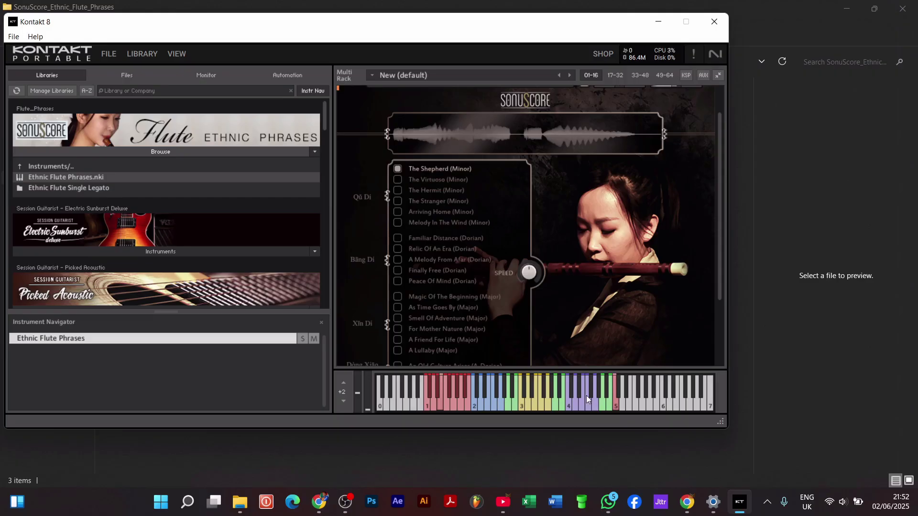
{"action": "left_click", "coordinate": [581, 403]}
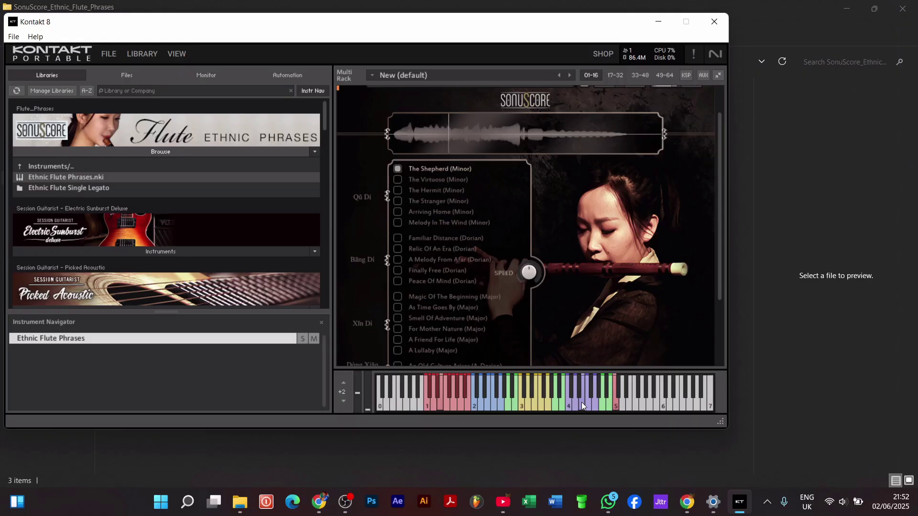
{"action": "left_click", "coordinate": [490, 403]}
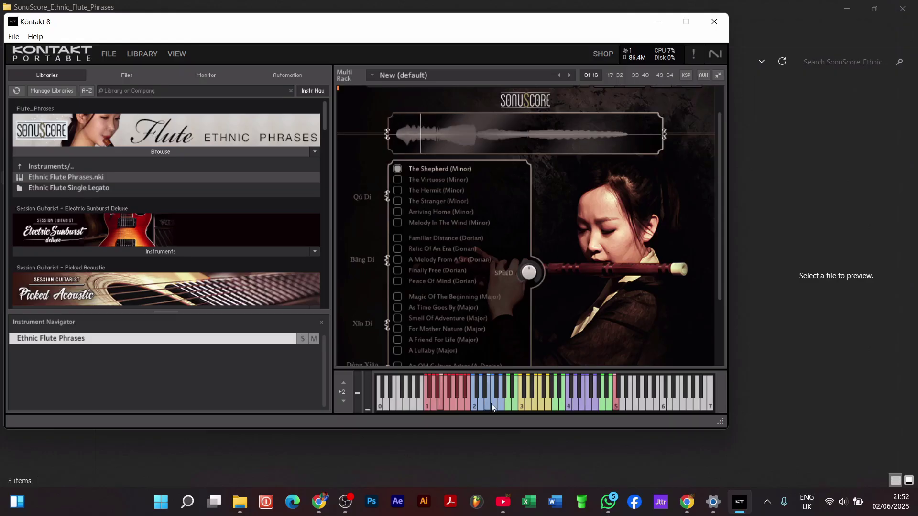
{"action": "left_click", "coordinate": [507, 404]}
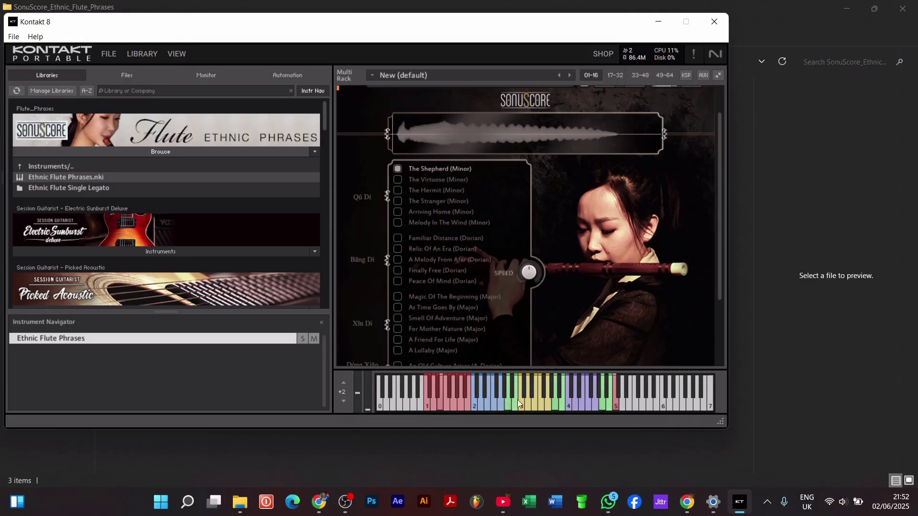
{"action": "left_click", "coordinate": [556, 400]}
Try The Virtuoso (Minor) phrase, then select and play Familiar Distance (Dorian).
{"action": "left_click", "coordinate": [398, 181]}
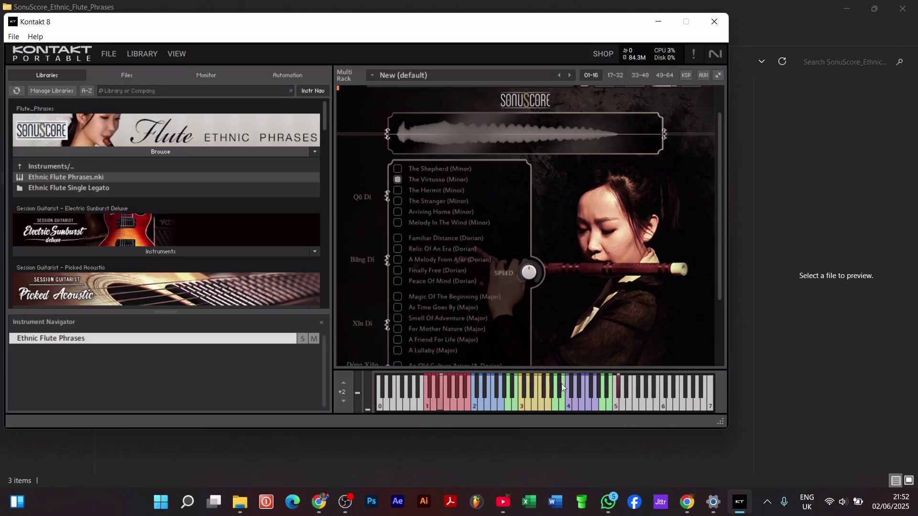
{"action": "left_click", "coordinate": [587, 388]}
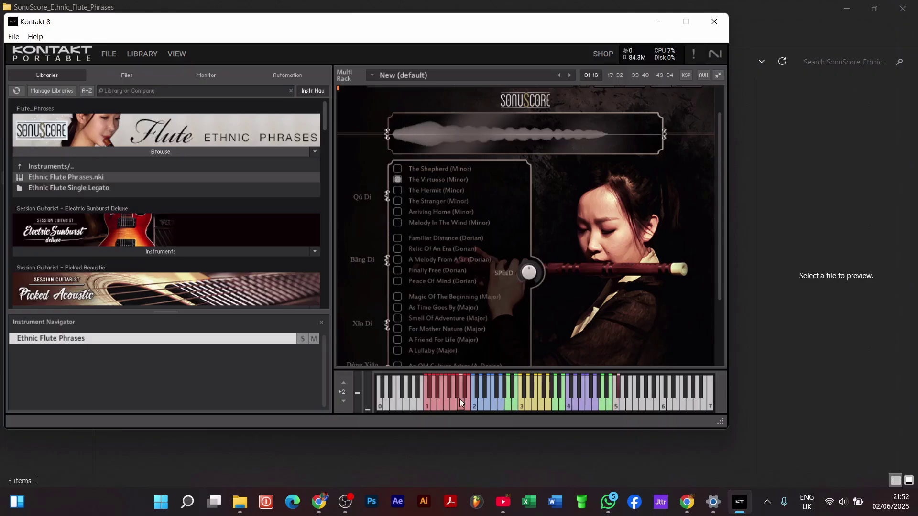
{"action": "left_click", "coordinate": [397, 238]}
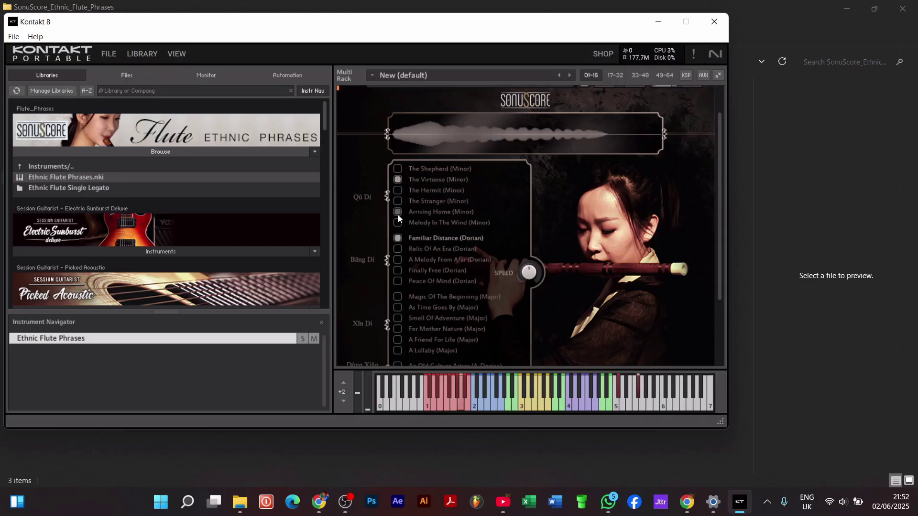
{"action": "left_click", "coordinate": [561, 400]}
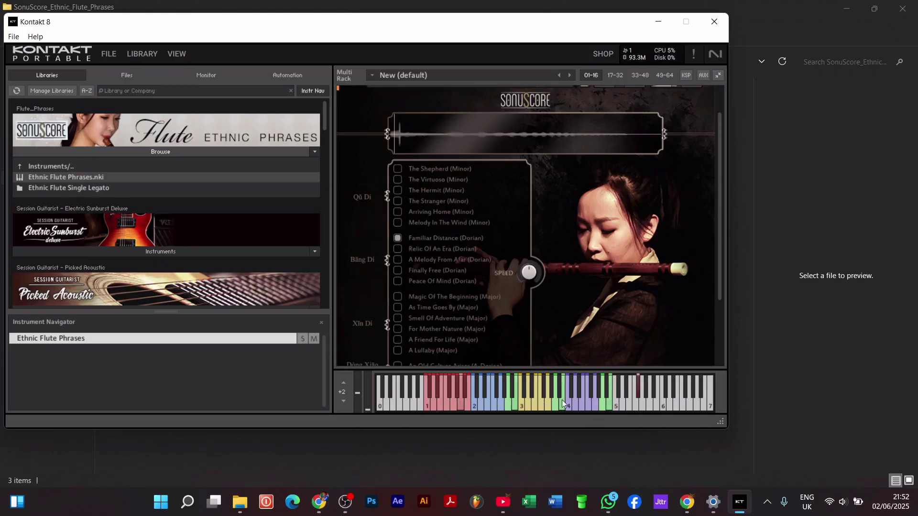
{"action": "left_click", "coordinate": [573, 400]}
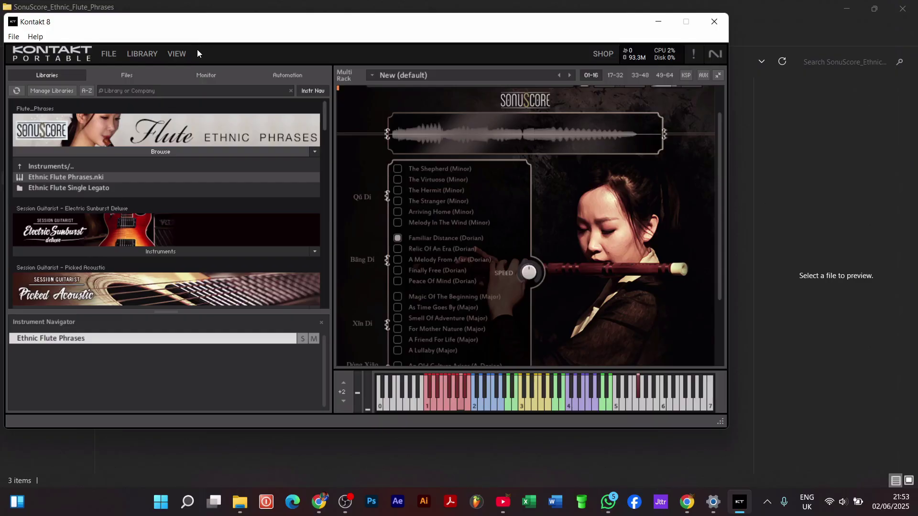
Quit standalone Kontakt, start FL Studio, and add Kontakt 8 as a new channel.
{"action": "left_click", "coordinate": [721, 21]}
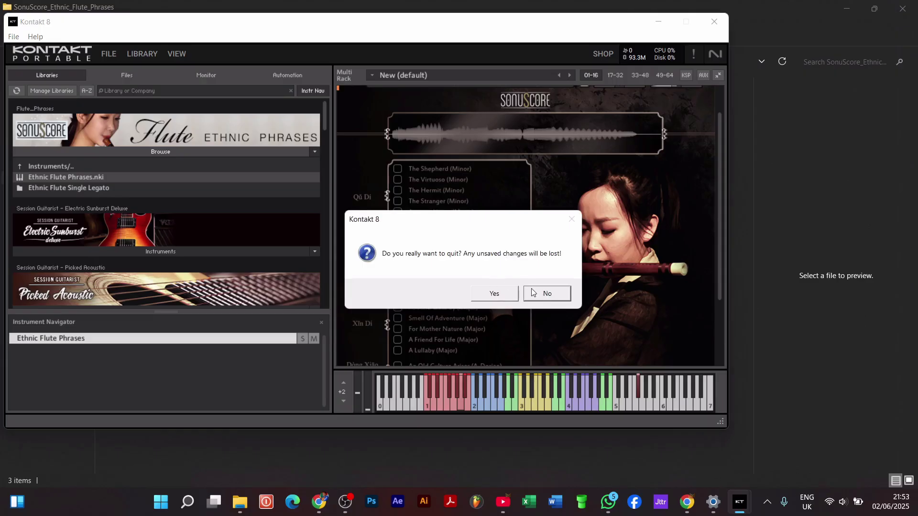
{"action": "left_click", "coordinate": [505, 293]}
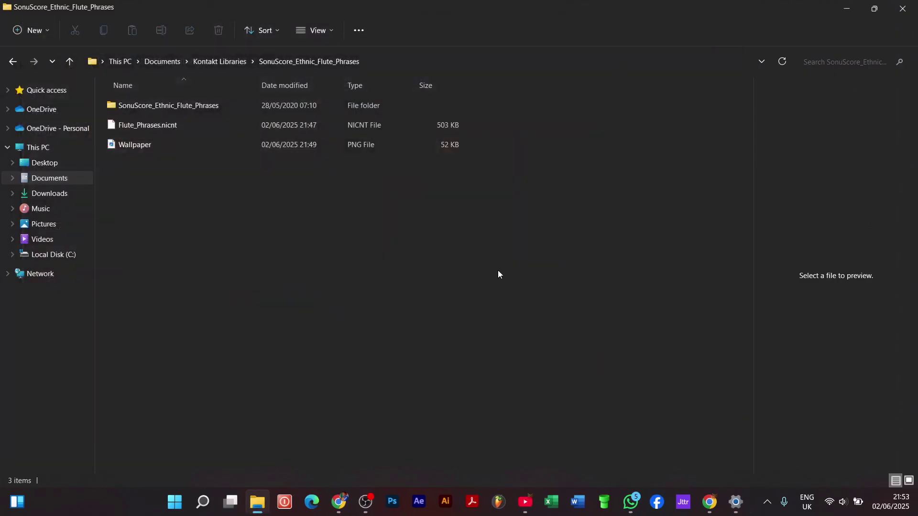
{"action": "left_click", "coordinate": [498, 502]}
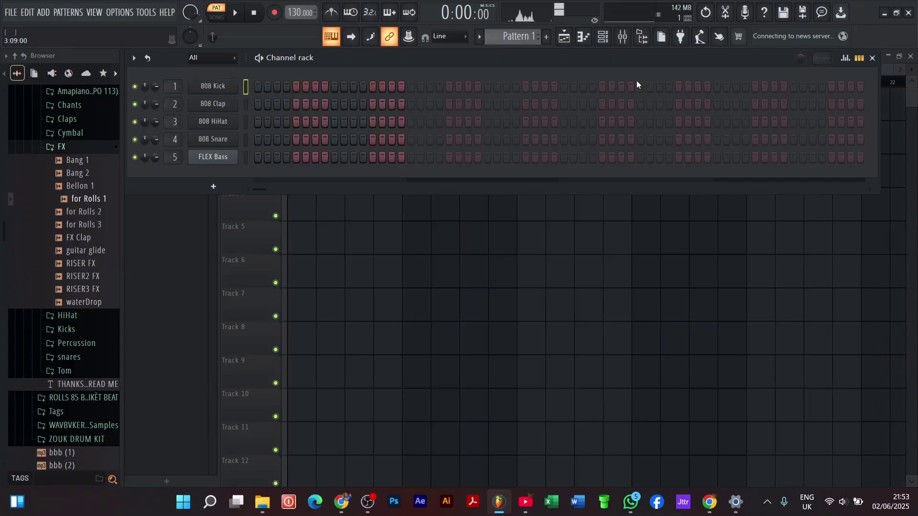
{"action": "left_click", "coordinate": [211, 188]}
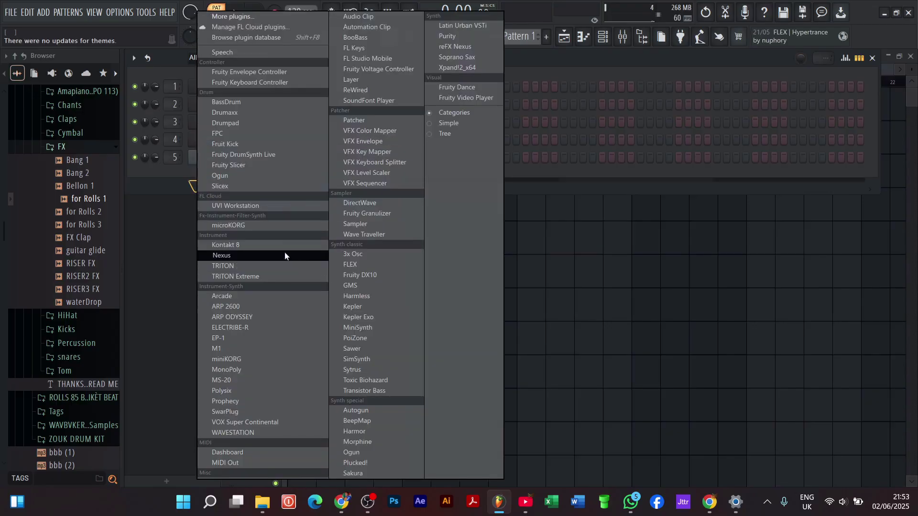
{"action": "left_click", "coordinate": [267, 246]}
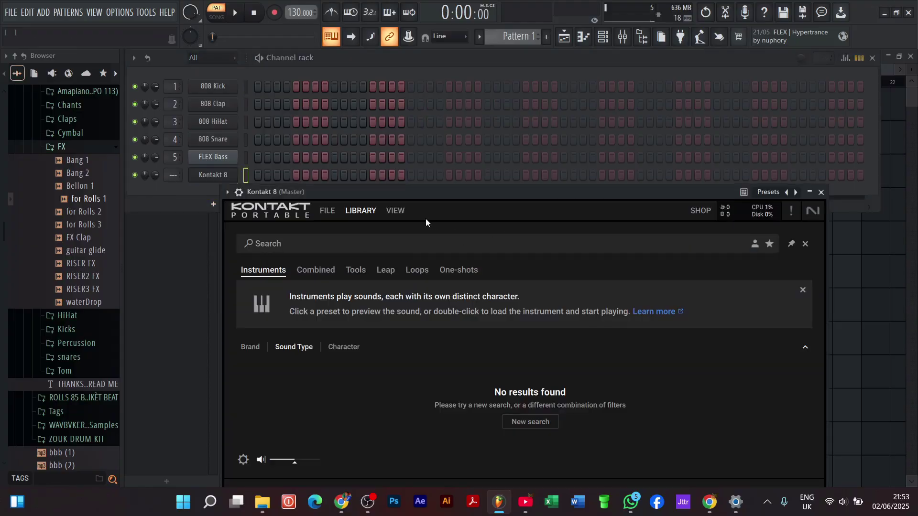
In the Kontakt plugin's rack view, load Ethnic Flute Phrases from the Flute Phrases library.
{"action": "left_click", "coordinate": [356, 211]}
{"action": "left_click_drag", "start_coordinate": [443, 192], "coordinate": [442, 49]}
{"action": "left_click", "coordinate": [395, 67]}
{"action": "left_click", "coordinate": [409, 87]}
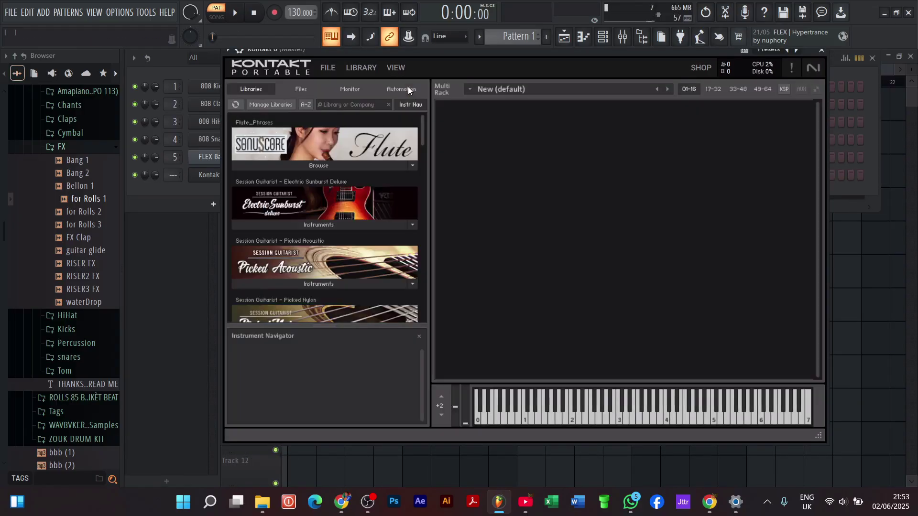
{"action": "left_click", "coordinate": [305, 165]}
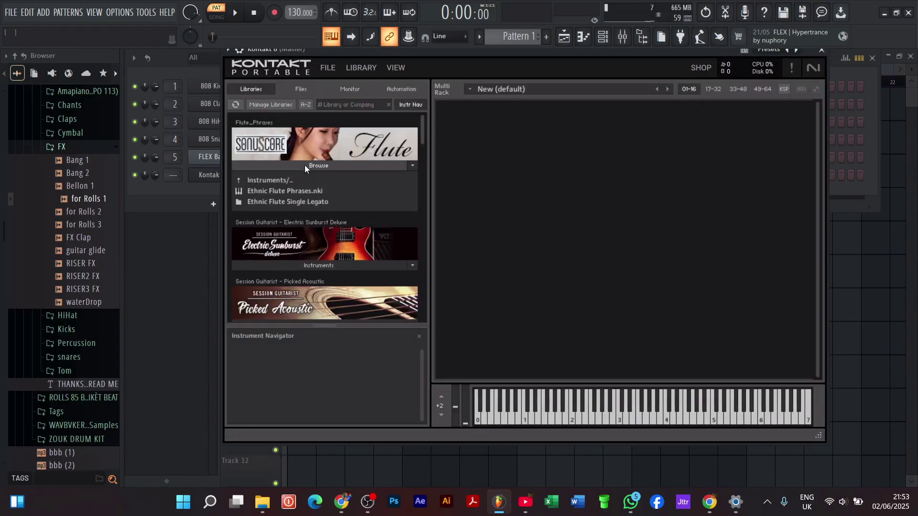
{"action": "double_click", "coordinate": [289, 192]}
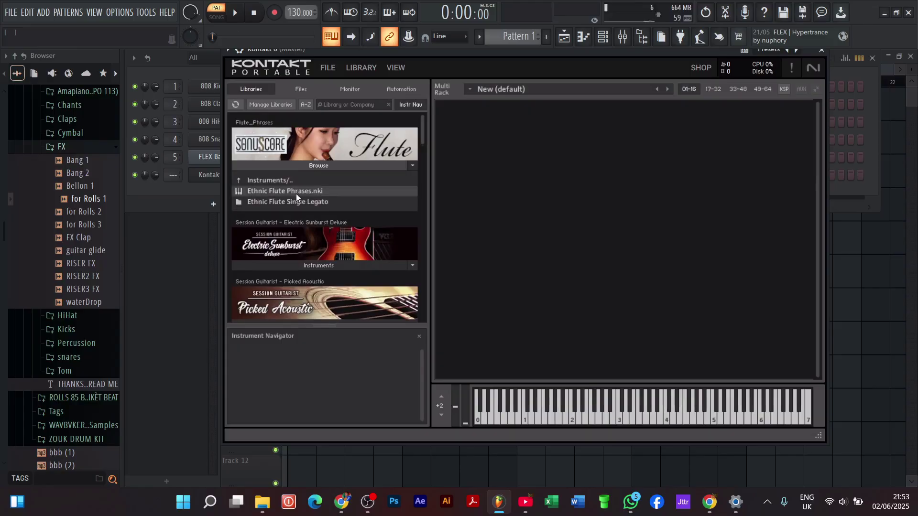
Play two test notes on the flute and open the Kontakt channel's piano roll.
{"action": "left_click", "coordinate": [634, 410]}
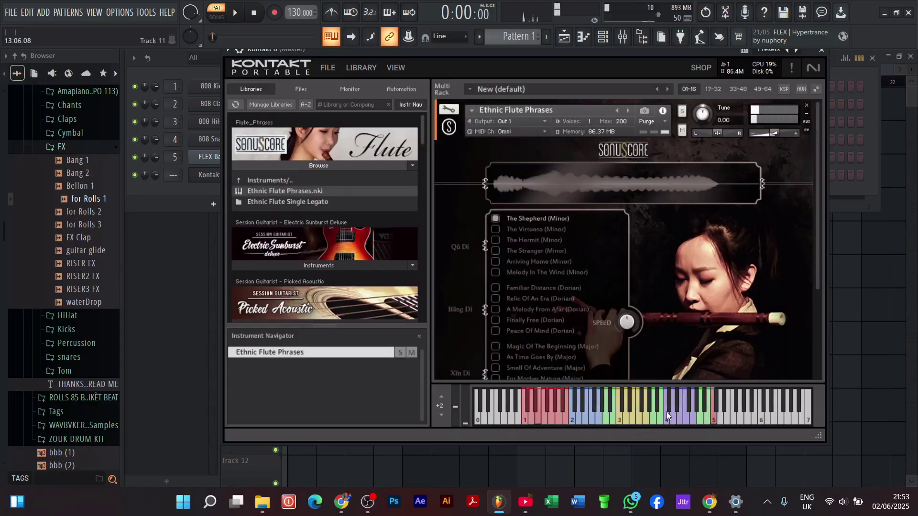
{"action": "left_click", "coordinate": [667, 412]}
{"action": "left_click", "coordinate": [585, 41]}
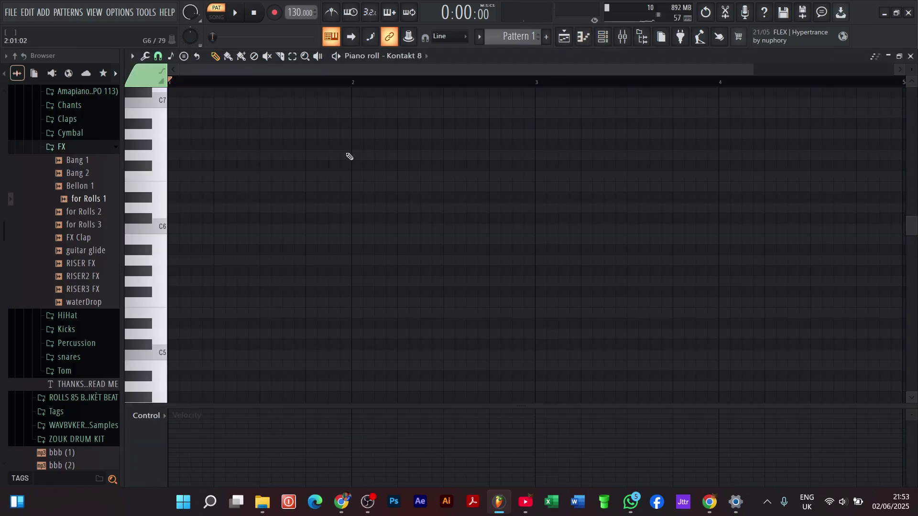